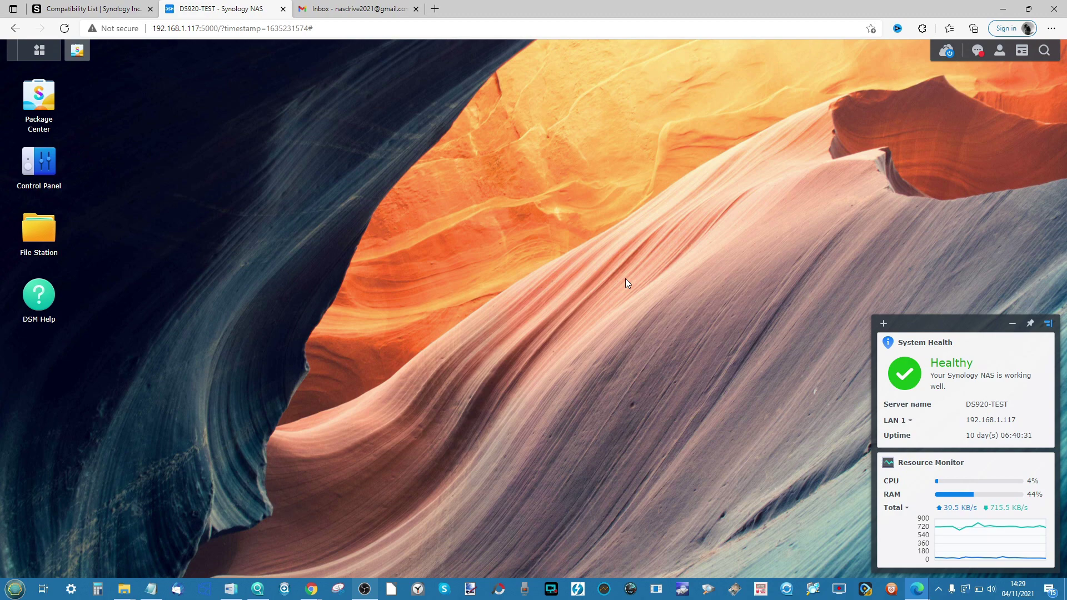
- Bring the Footage Explorer window forward and view This PC's drives full-screen
click(124, 589)
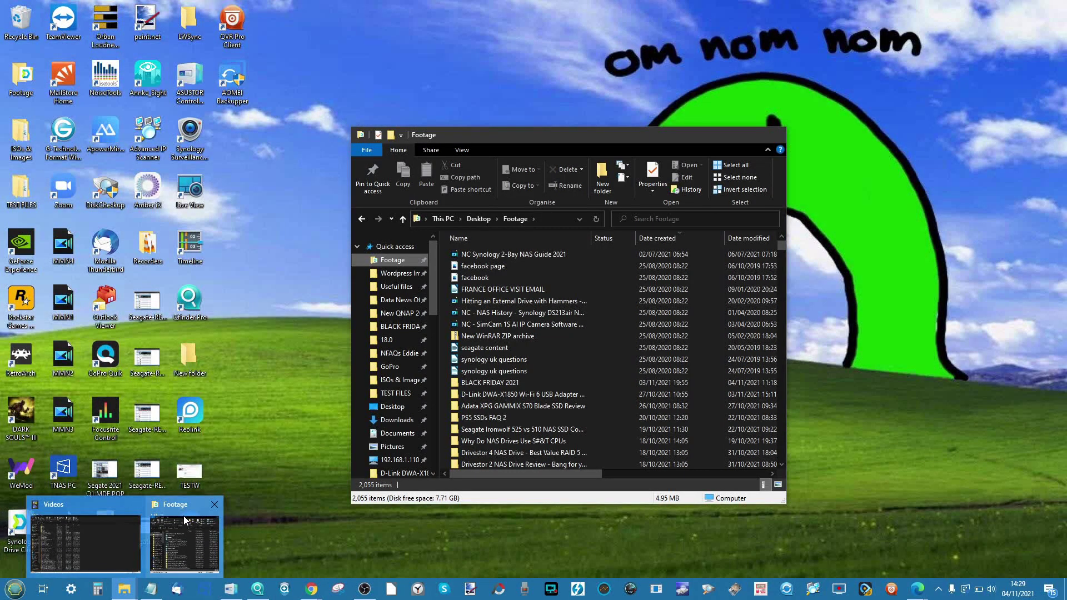
click(184, 515)
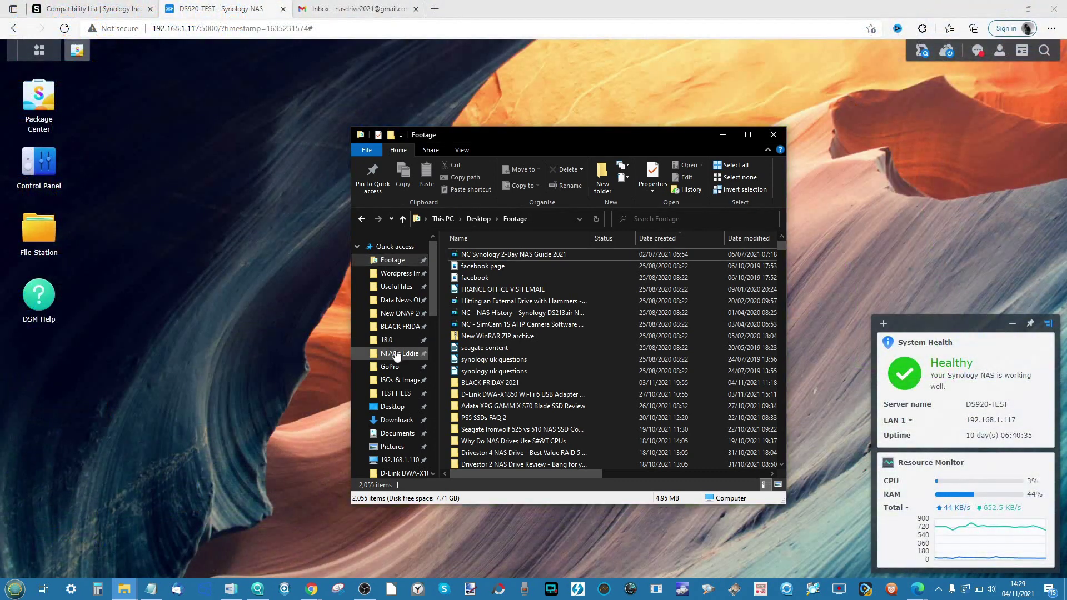
scroll(404, 354, down, 3)
scroll(404, 350, down, 3)
click(404, 350)
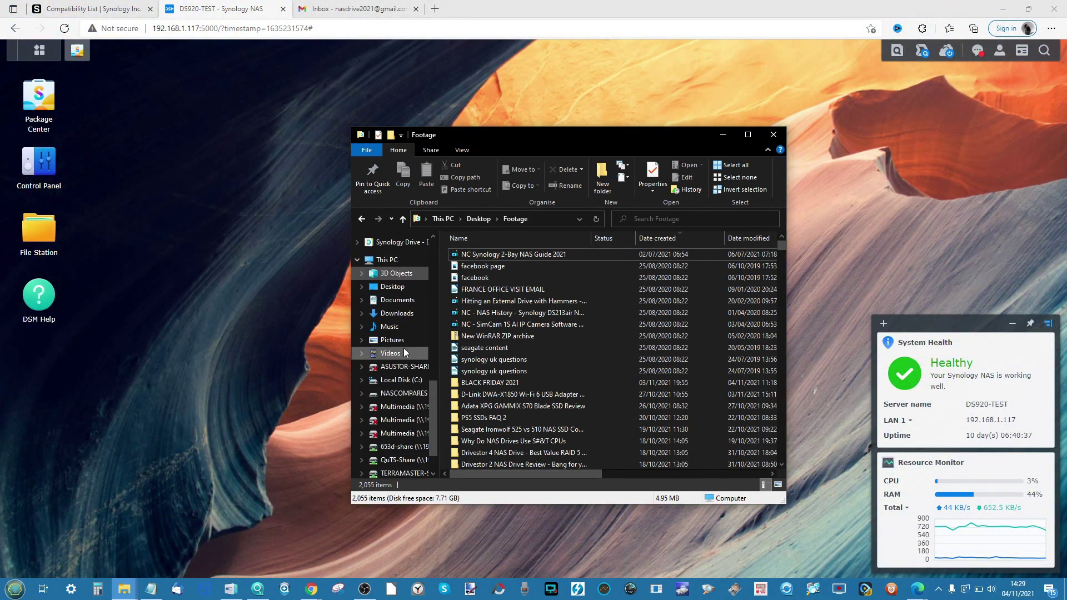
click(399, 306)
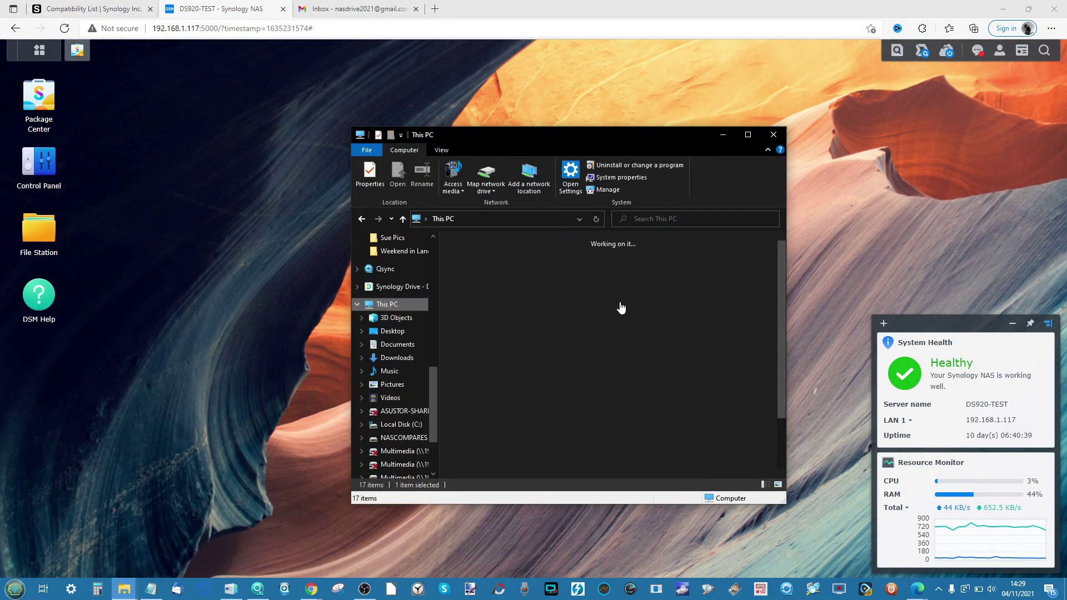
click(748, 135)
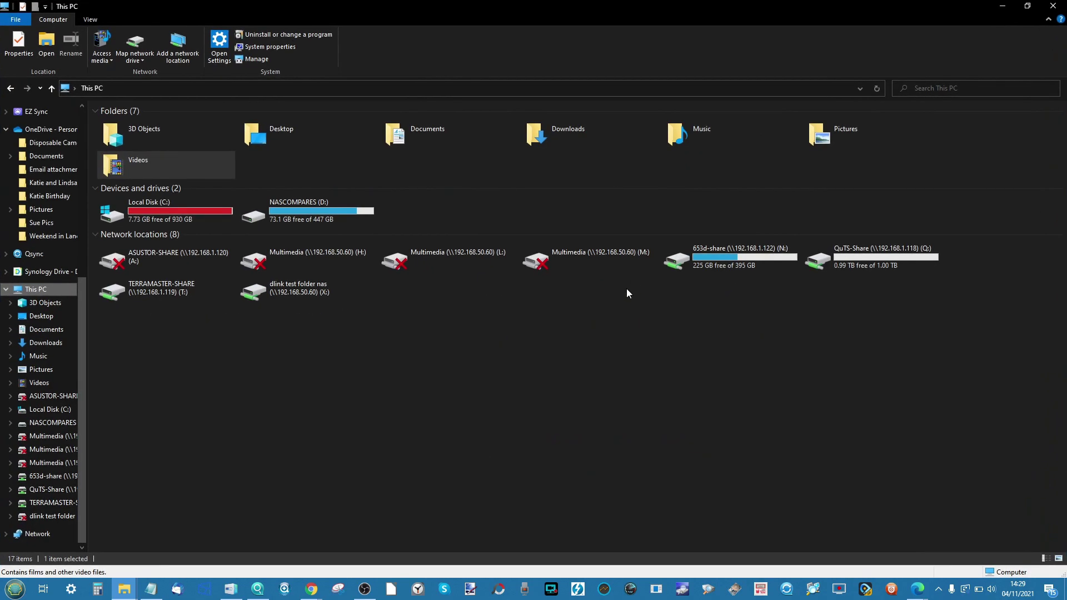
- Open the 653d-share network drive, refresh This PC, then minimize the Footage window
double_click(756, 268)
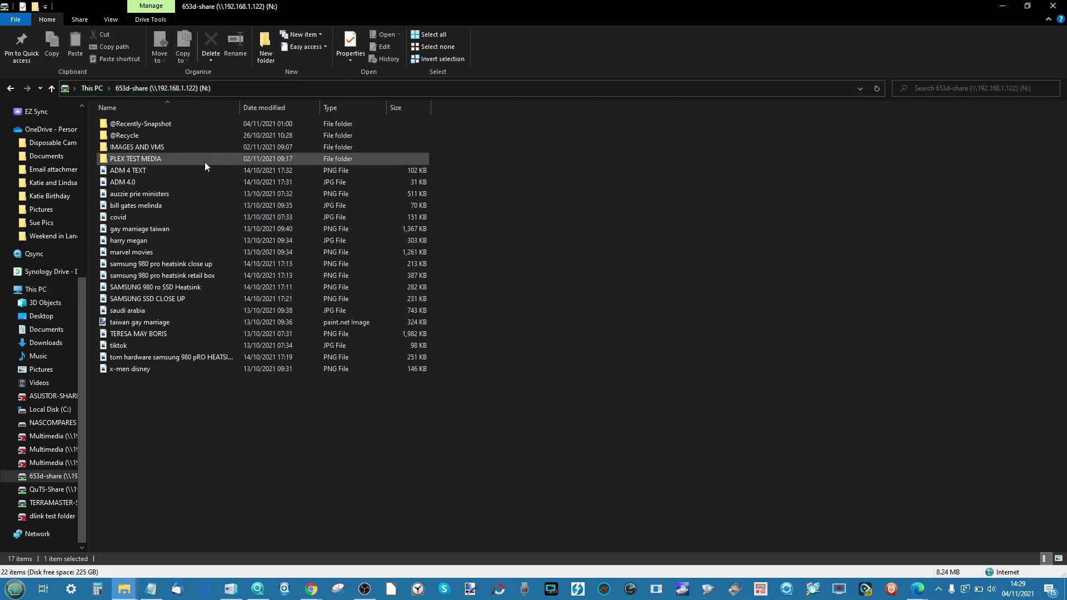
click(92, 88)
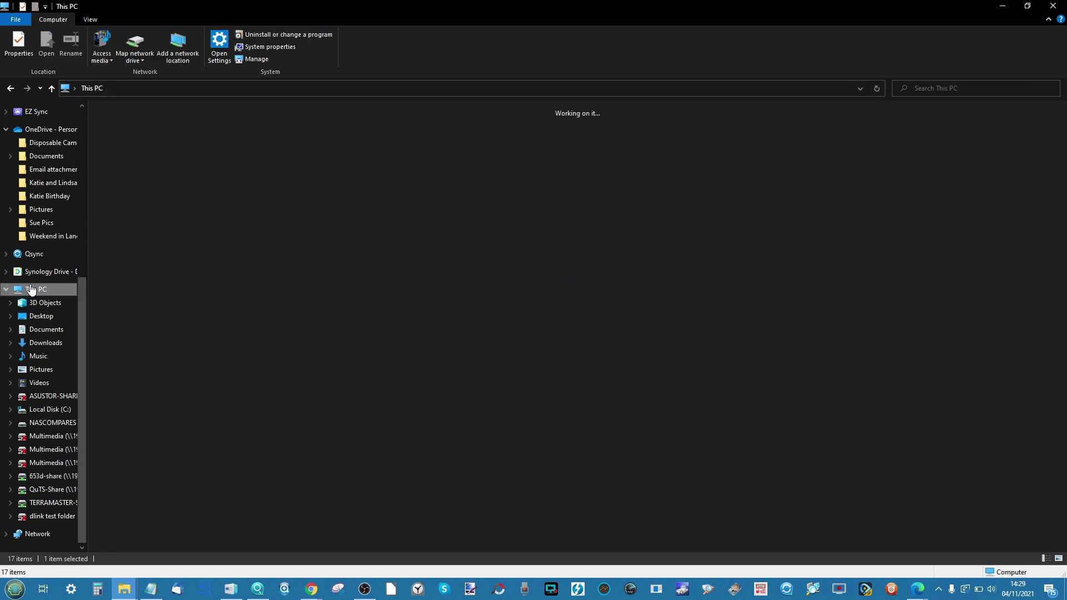
click(31, 290)
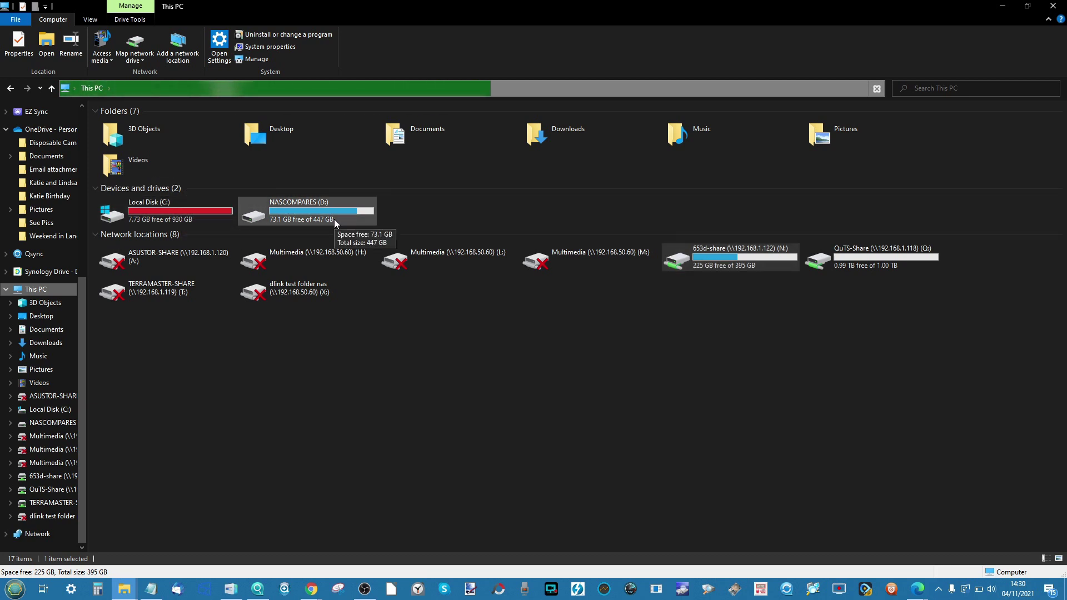
scroll(38, 299, up, 2)
scroll(38, 299, up, 5)
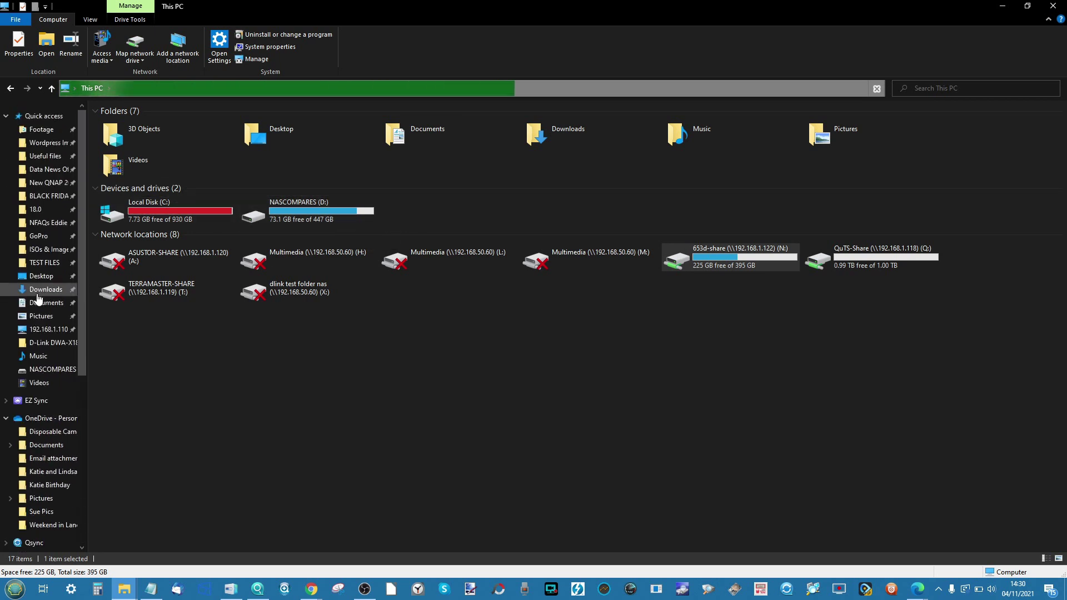
click(42, 130)
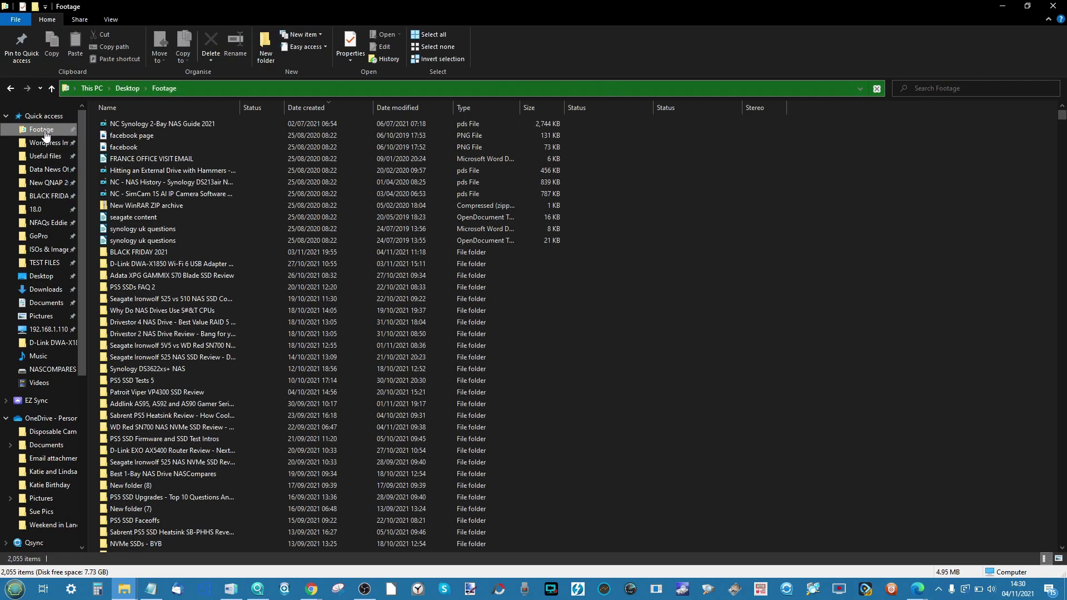
click(1003, 6)
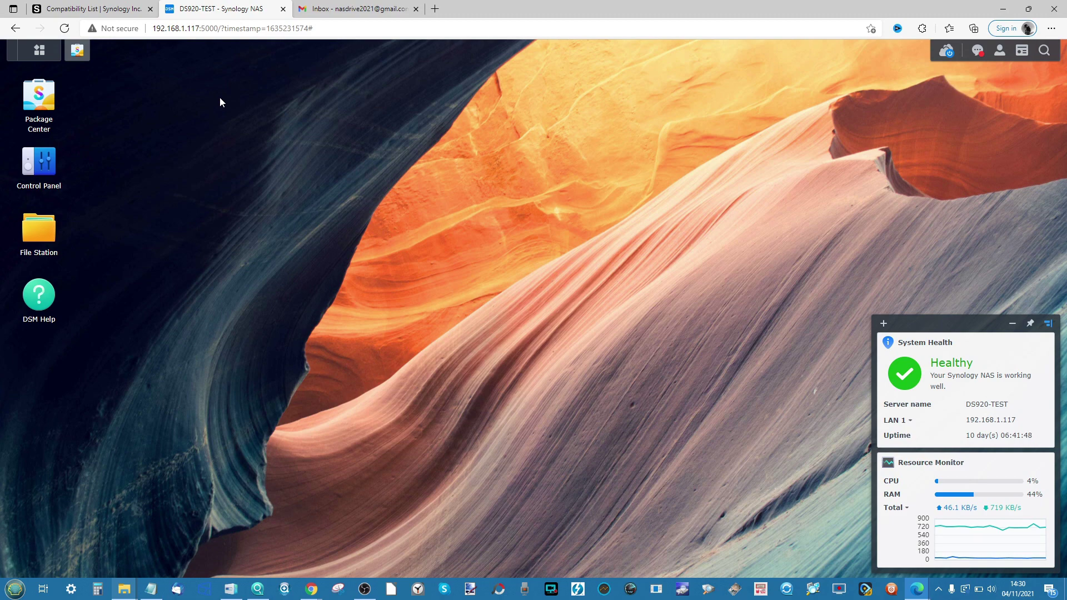
- Launch SAN Manager from the DSM main menu and move its window up and right
click(39, 50)
click(590, 228)
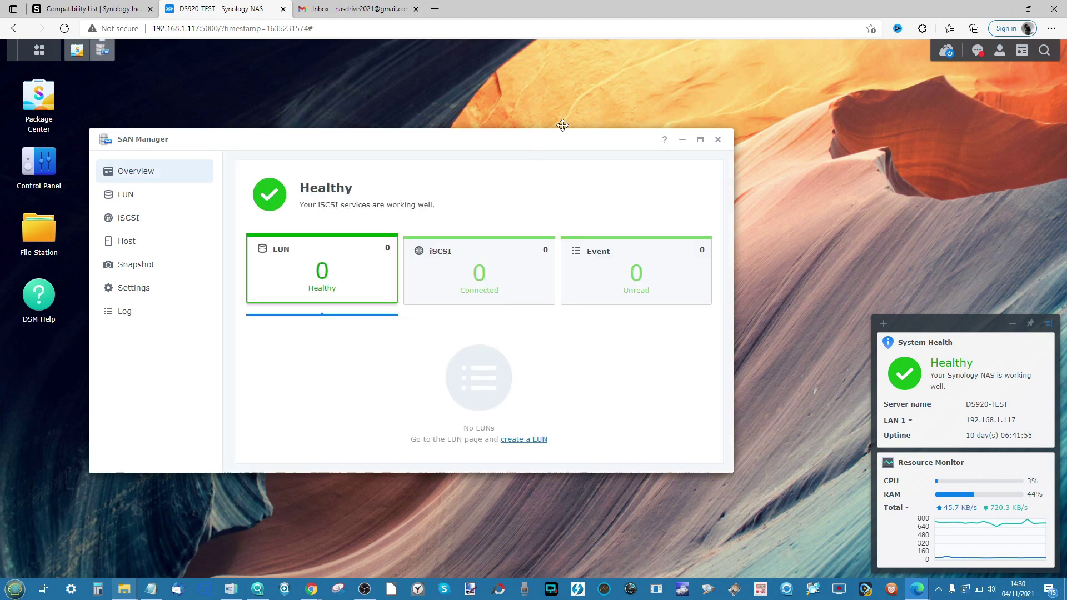
drag(541, 141, 634, 118)
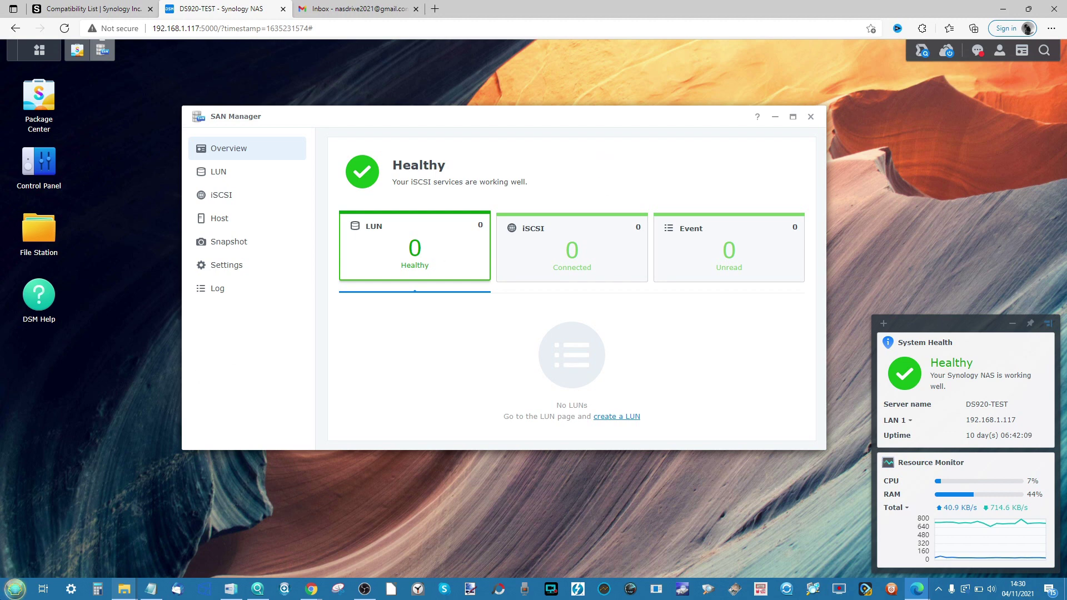
click(15, 589)
- Search for iscsi, launch iSCSI Initiator, then return to SAN Manager in the browser
text(iscsi)
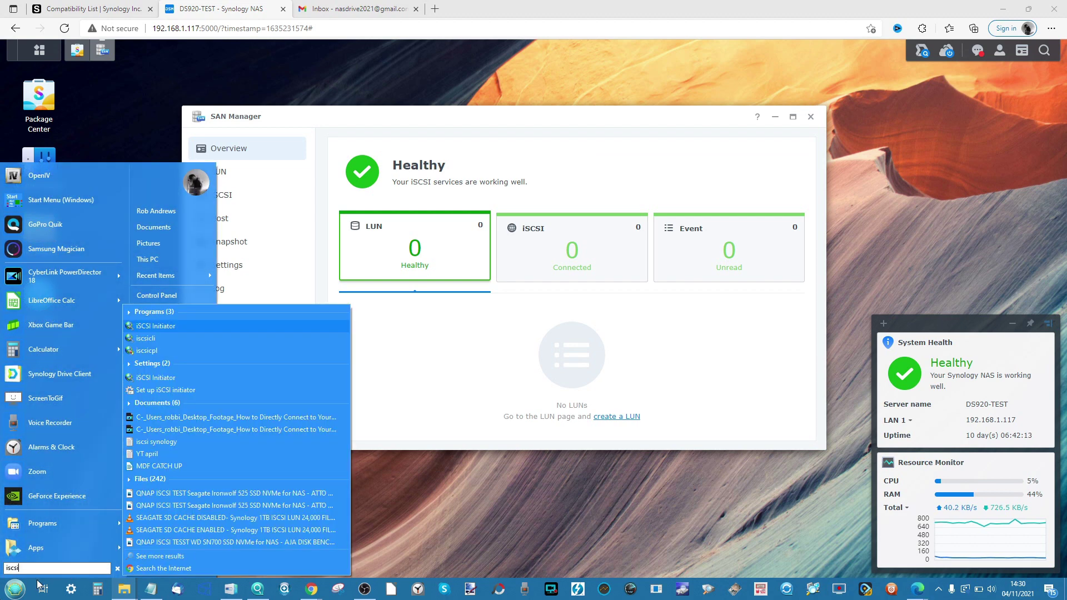
click(171, 327)
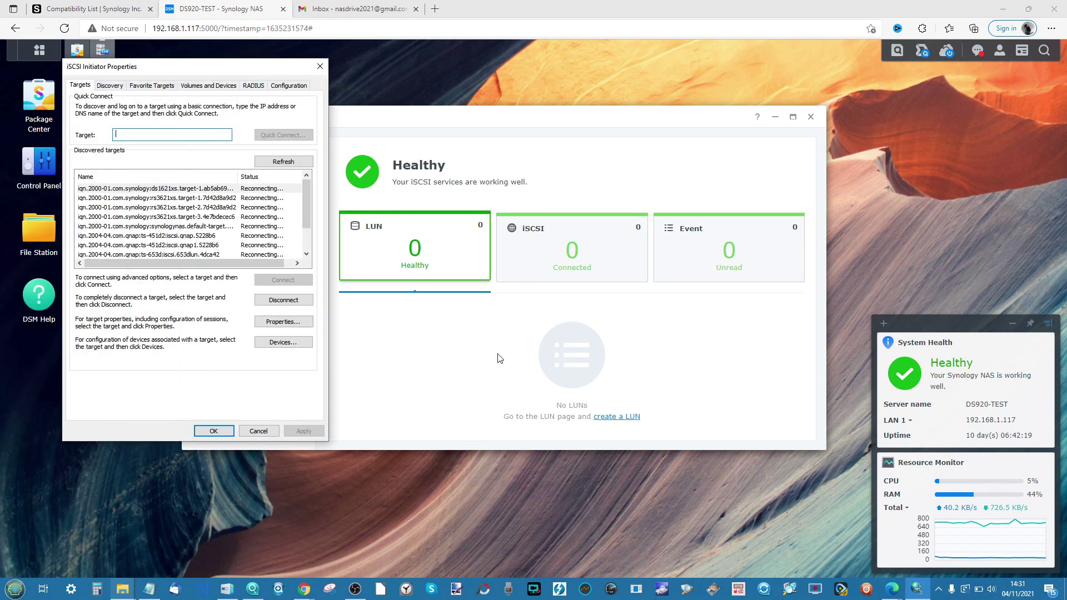
click(508, 400)
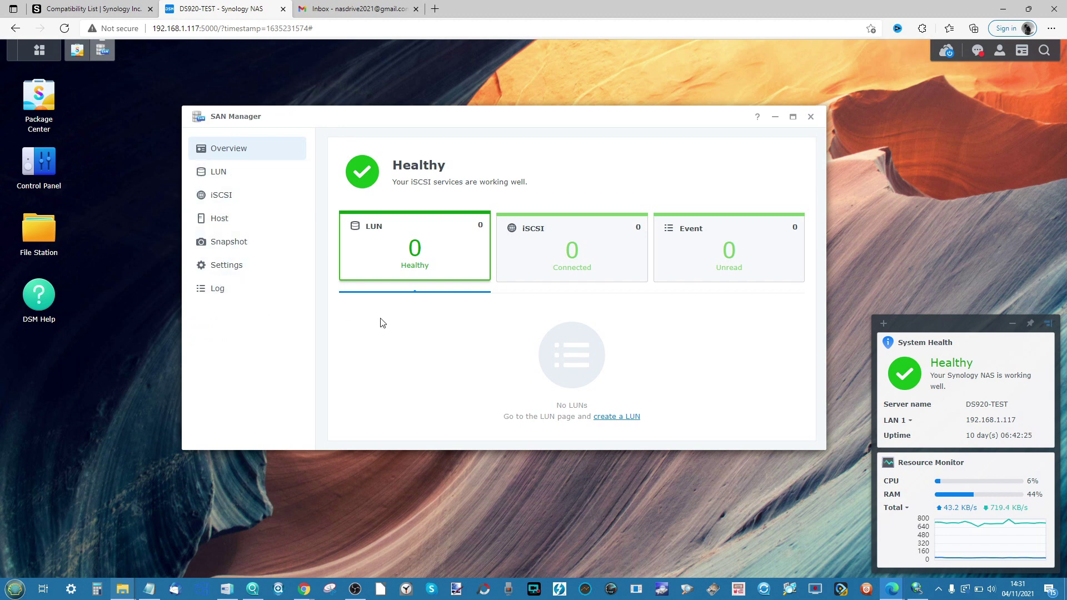
- Compare the empty LUN and iSCSI pages, then start the LUN Creation Wizard from LUN
click(225, 176)
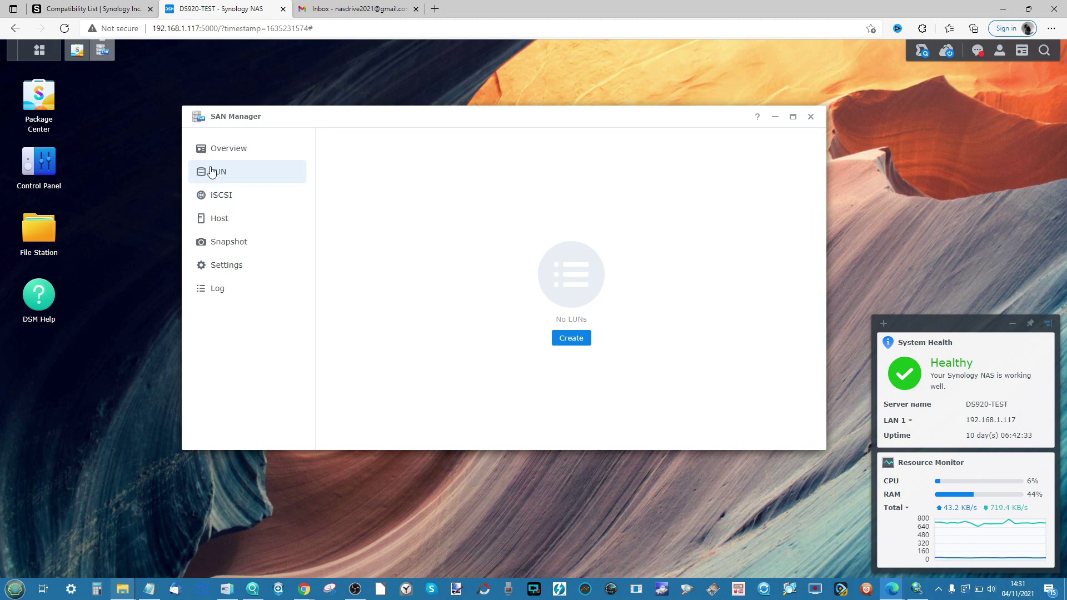
click(226, 192)
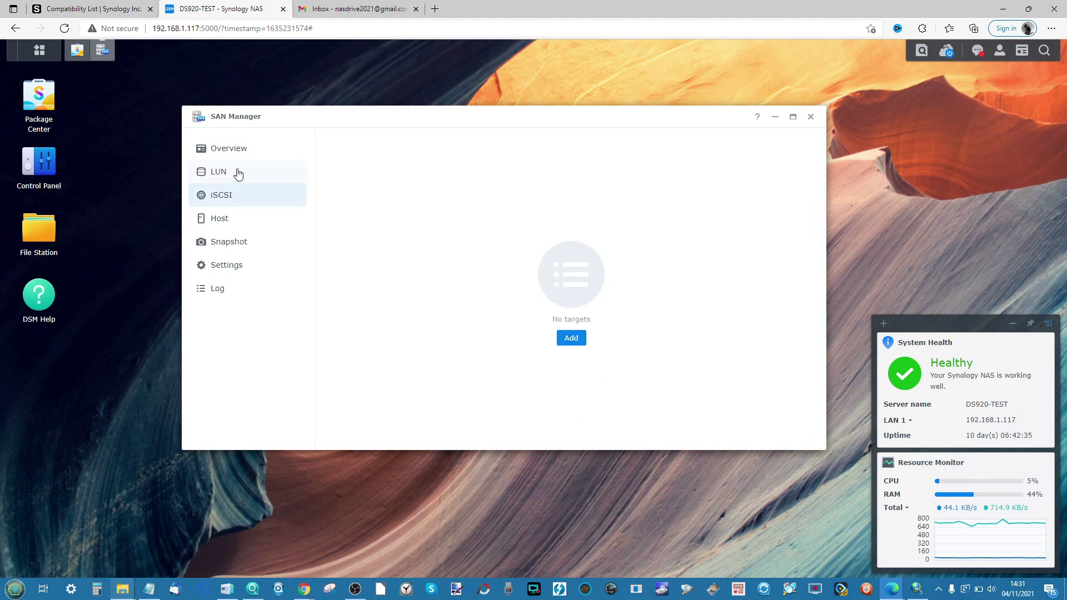
click(238, 174)
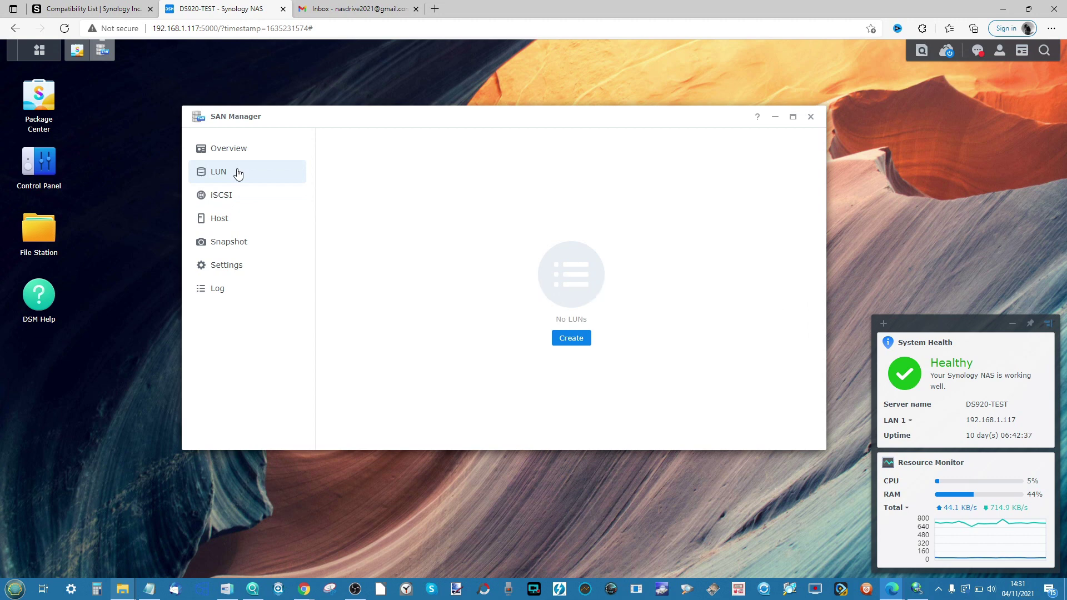
click(236, 197)
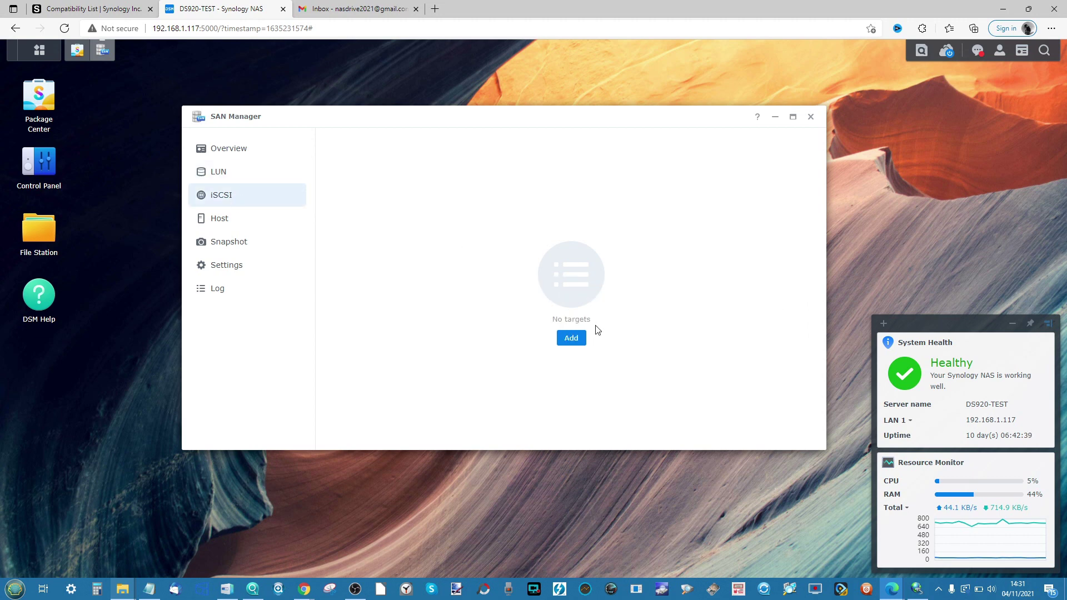
click(218, 173)
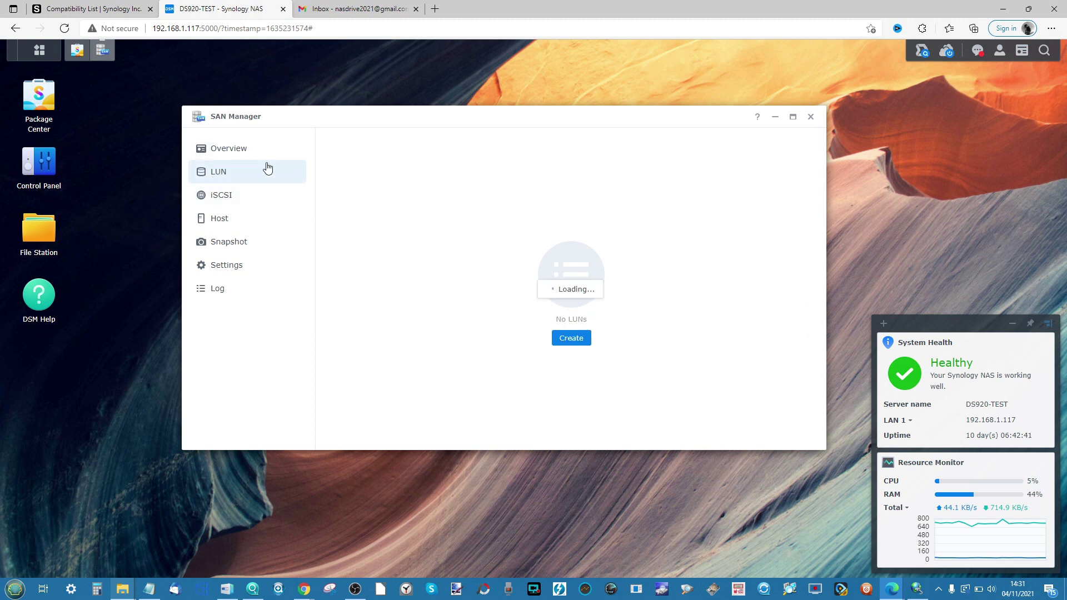
click(217, 194)
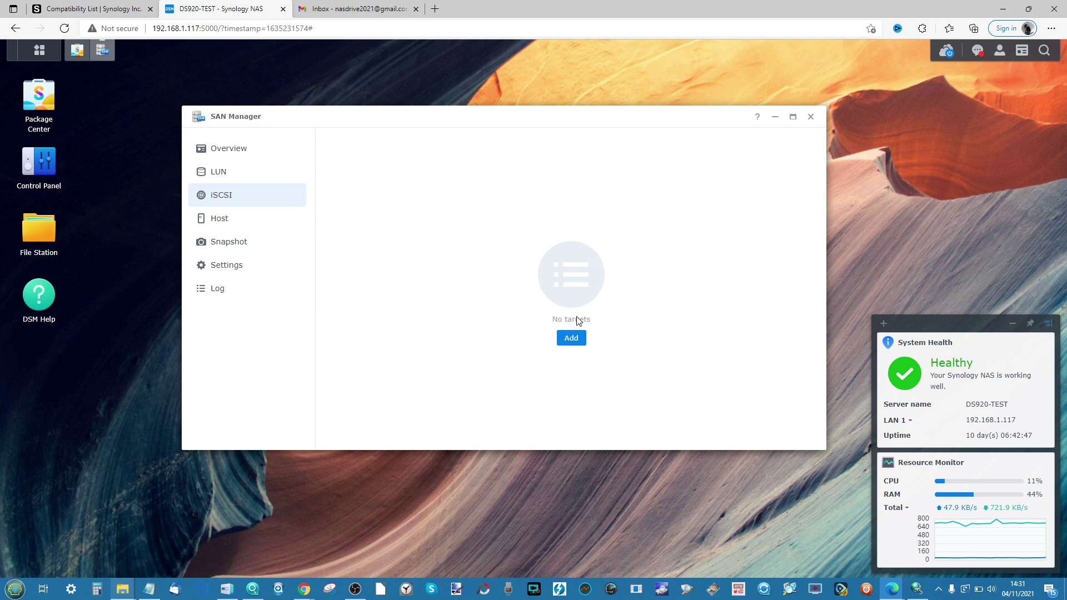
click(250, 178)
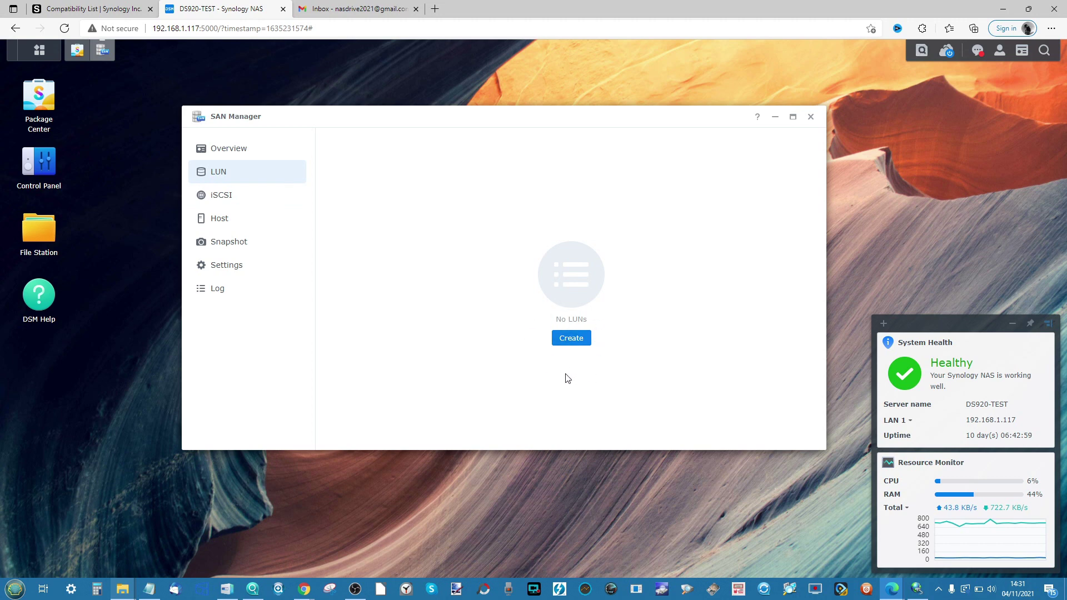
click(576, 340)
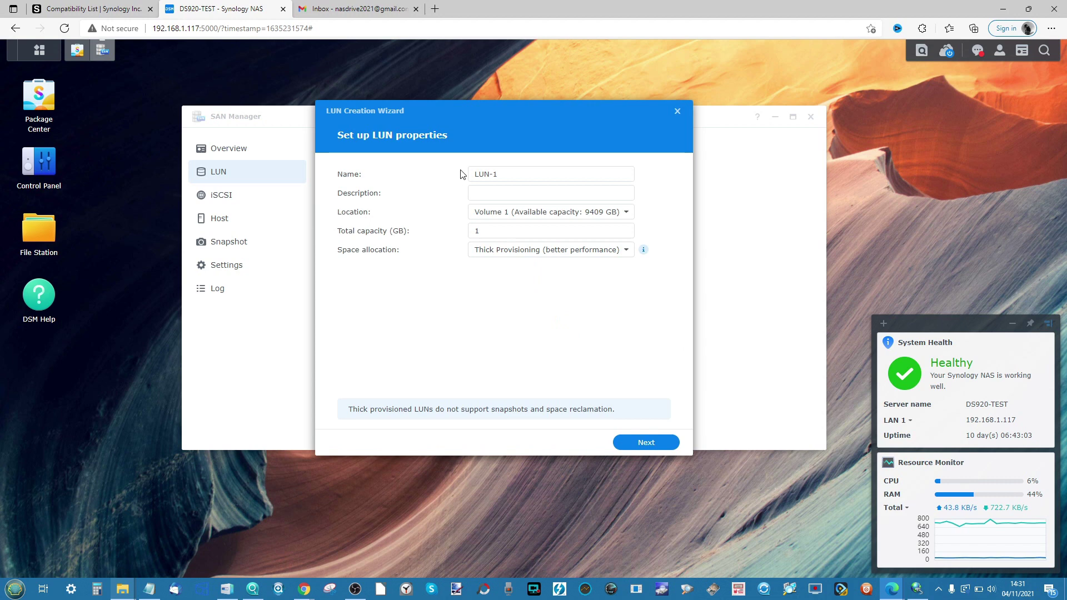
- Name the LUN DSM7LUN, place it on Volume 1, and set capacity to 100 GB
text(DSM7)
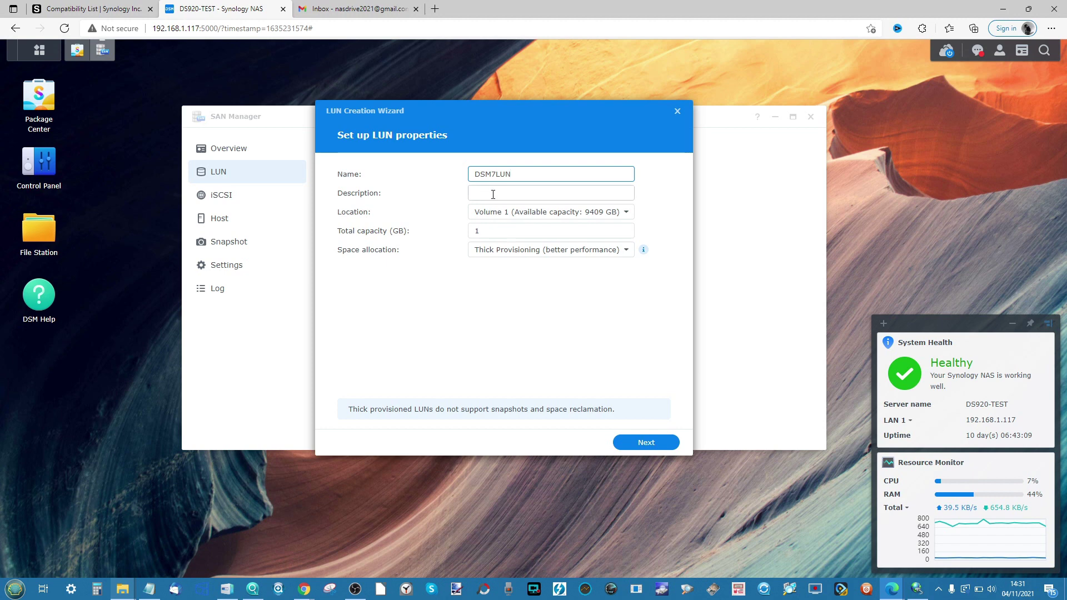
click(498, 212)
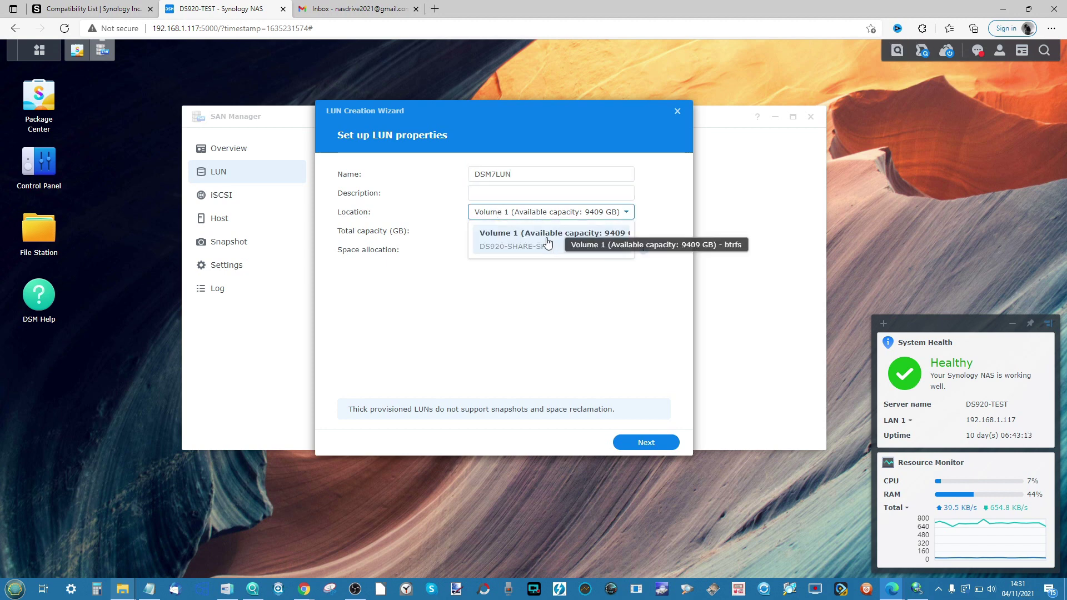
click(500, 234)
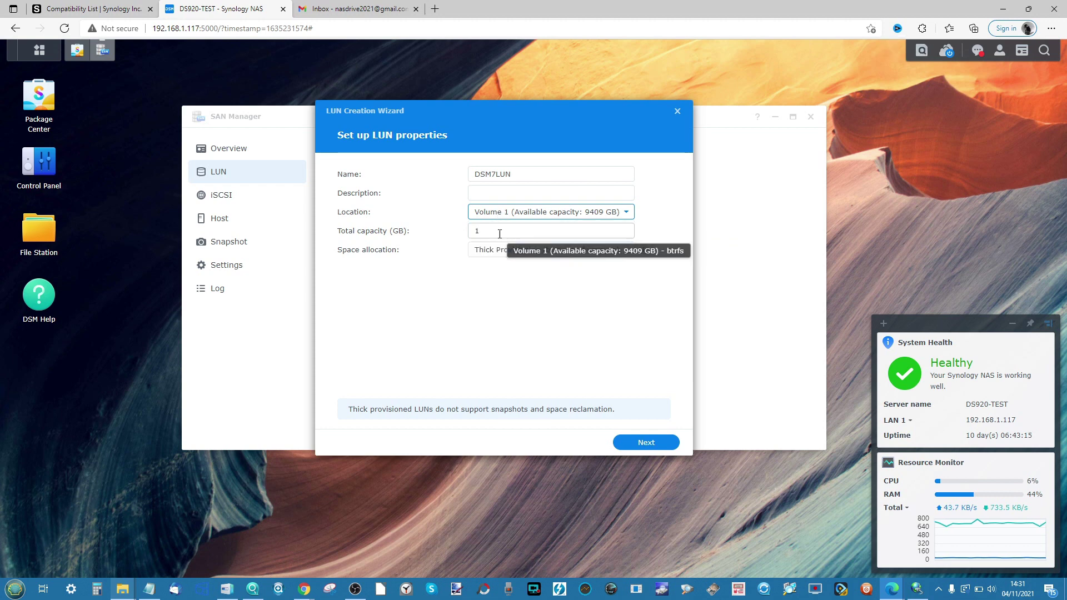
click(500, 233)
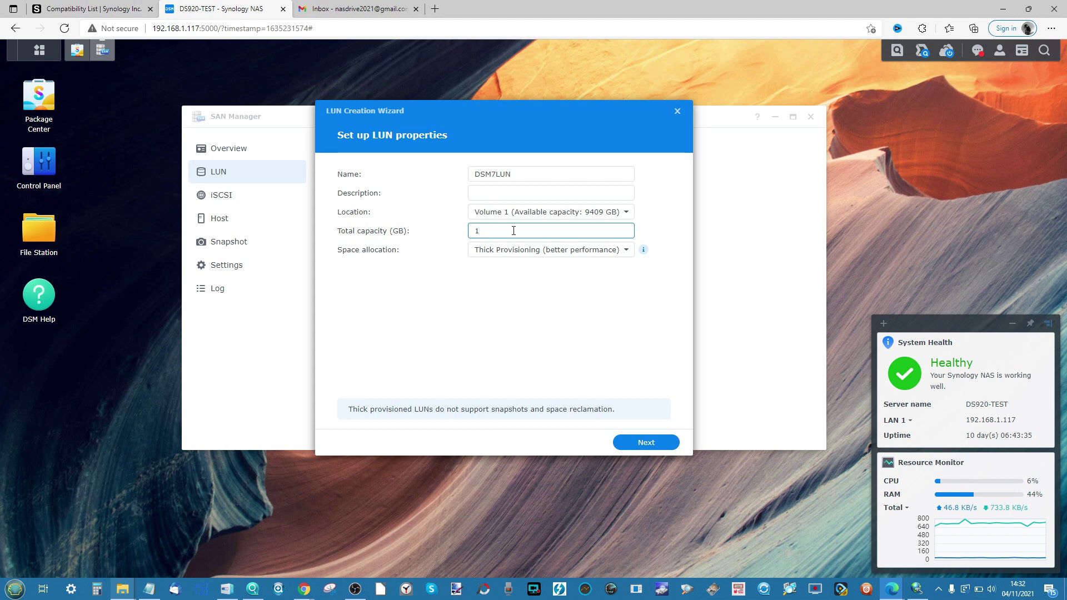
text(00)
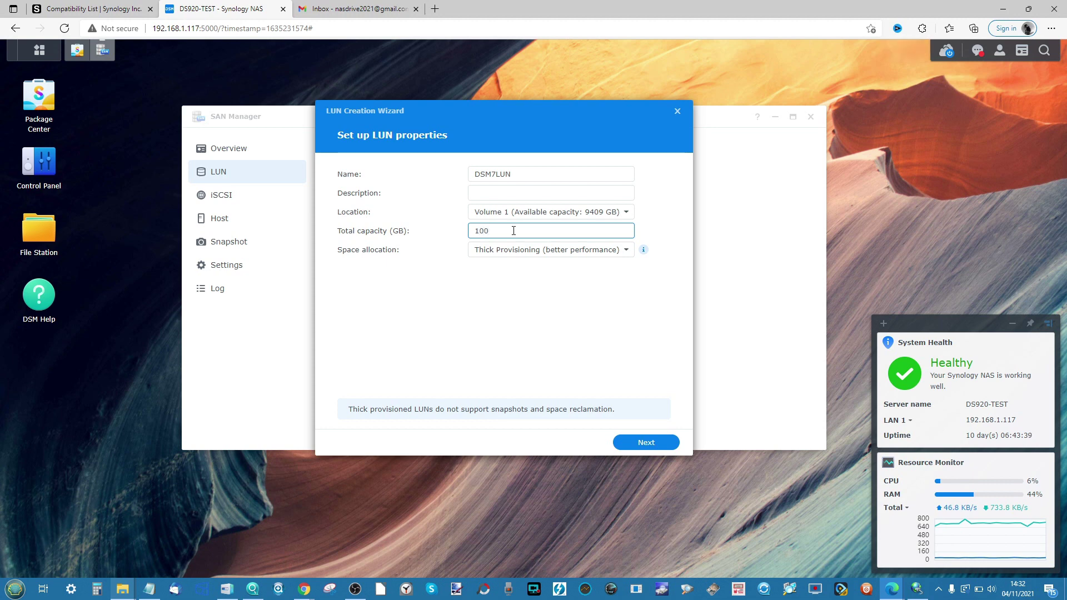
click(514, 251)
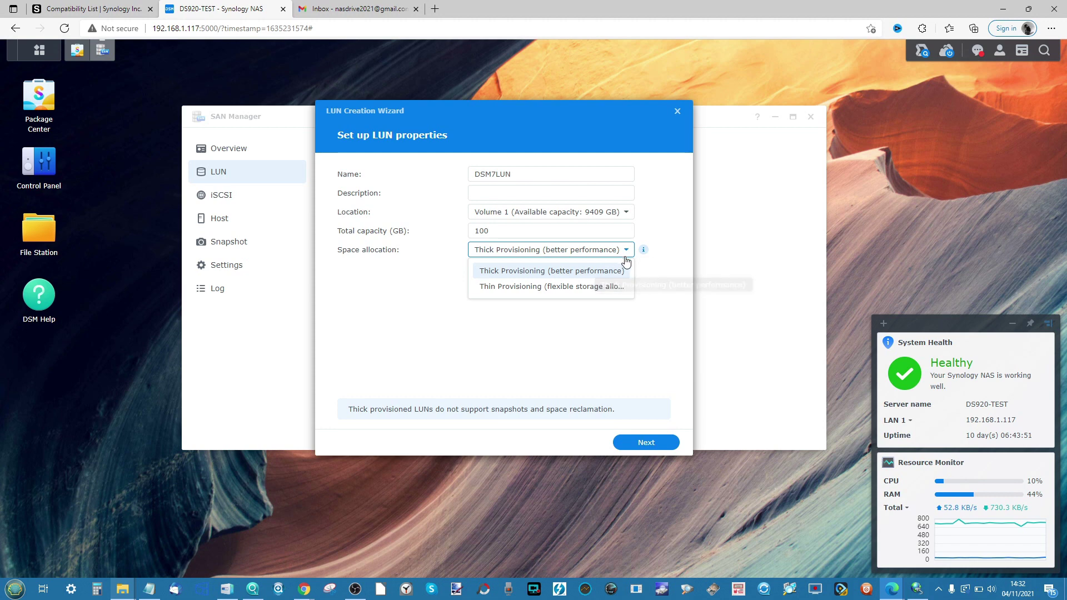
- Review DSM7LUN's location and space allocation options, trying thin provisioning on Volume 1
click(587, 286)
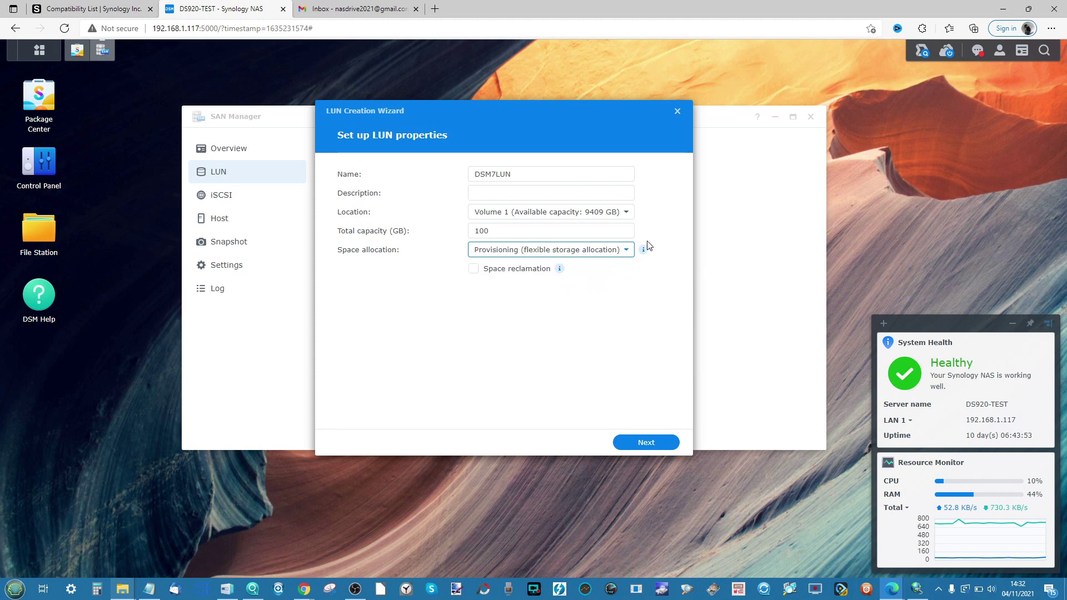
mouse_move(645, 250)
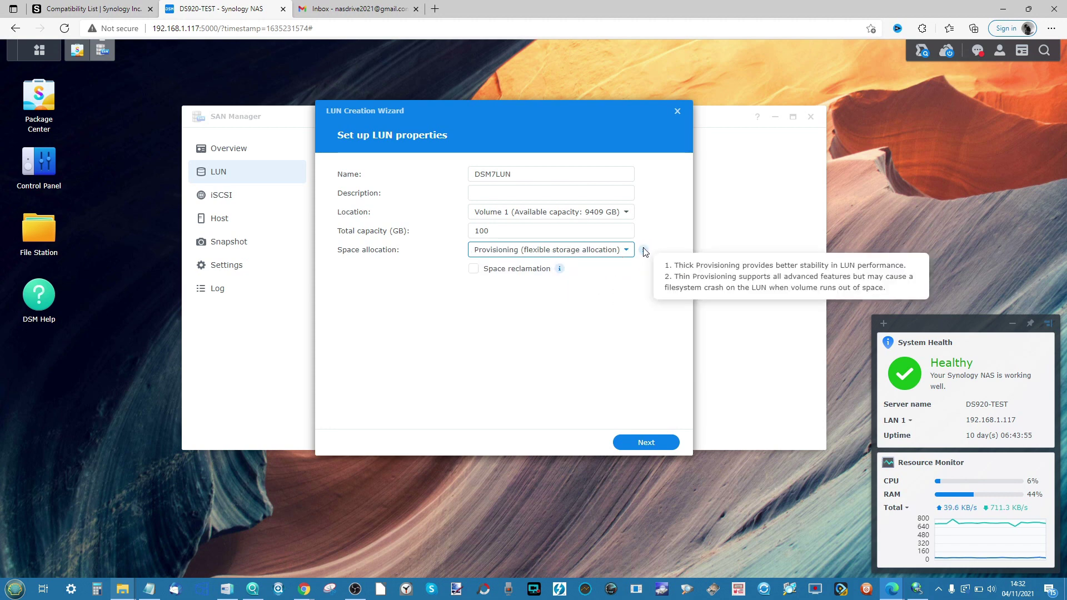
click(616, 252)
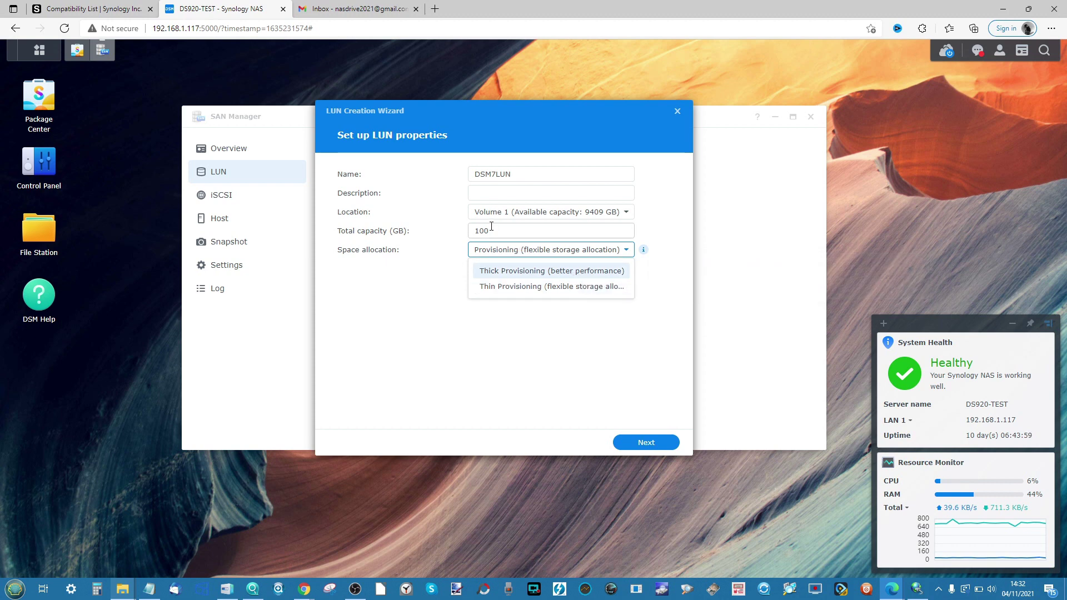
drag(492, 228, 474, 231)
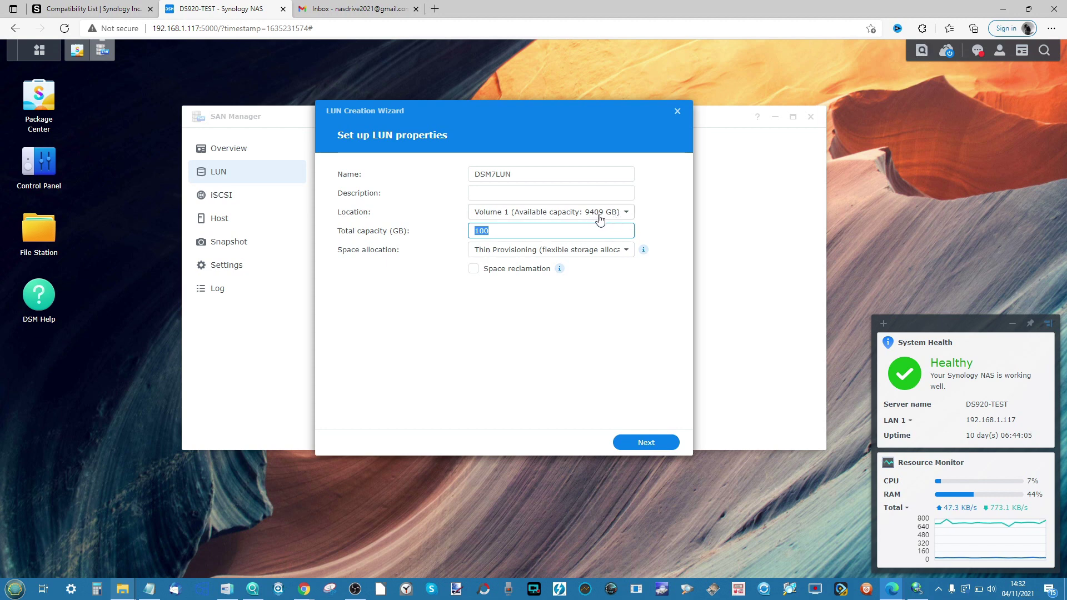
click(600, 220)
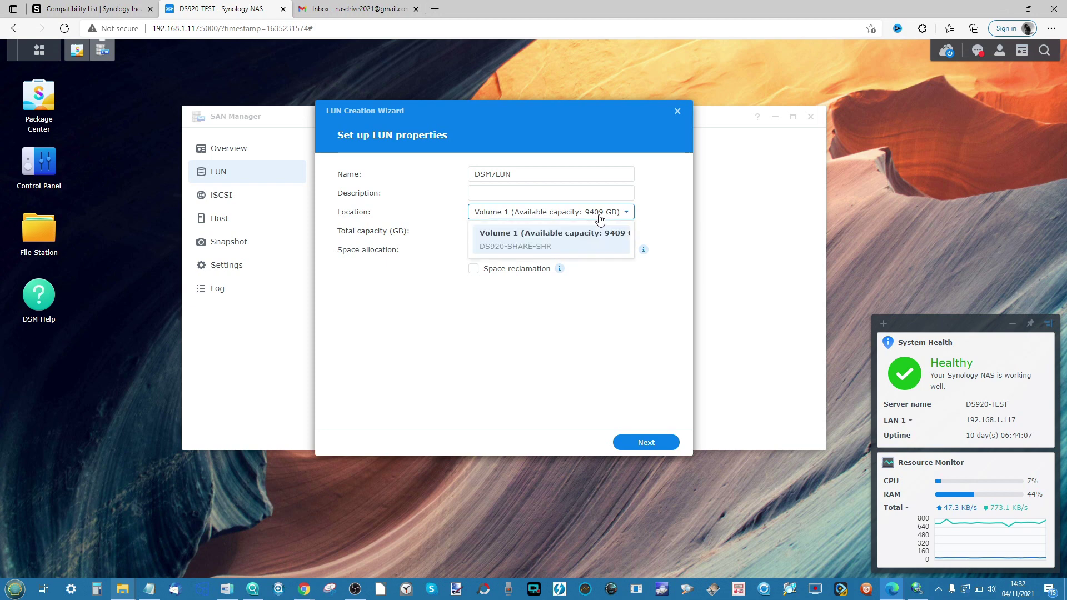
click(572, 240)
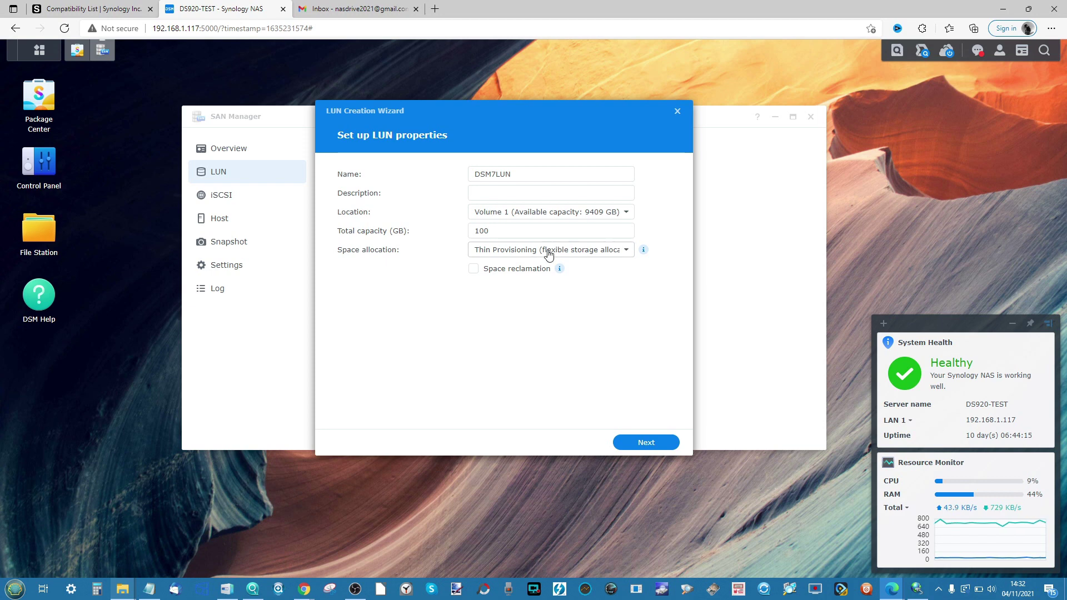
click(549, 254)
click(522, 284)
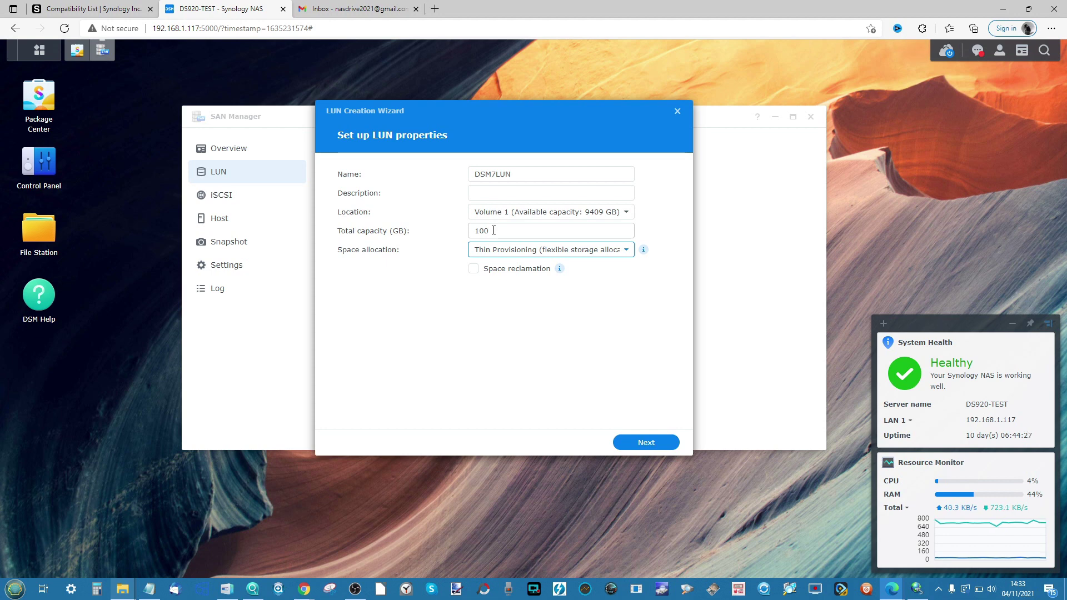
- Switch DSM7LUN to Thick Provisioning and advance to the SAN protocol step
click(496, 251)
click(498, 270)
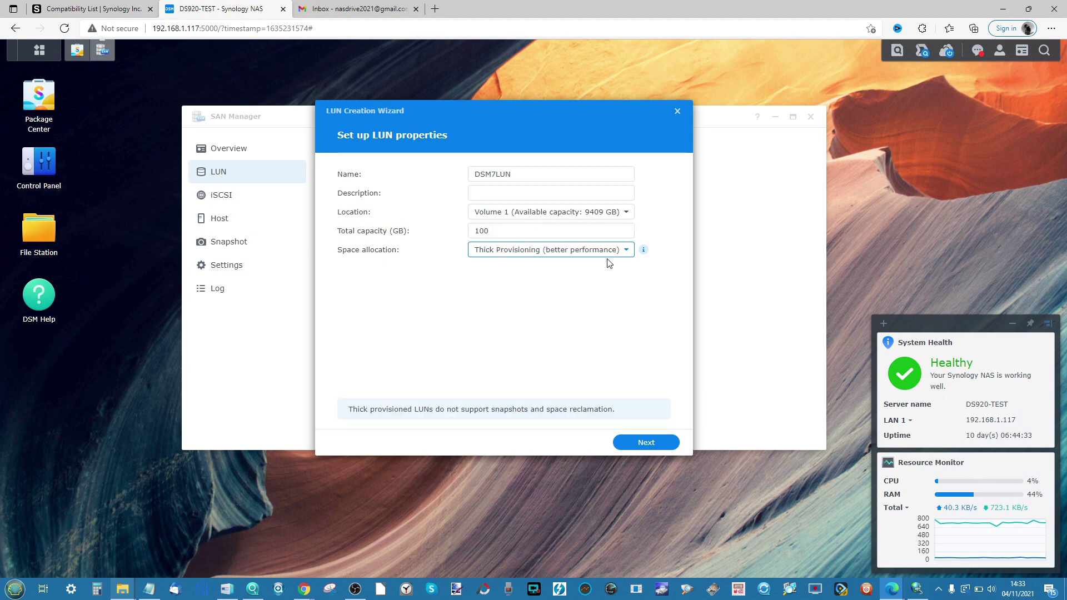
mouse_move(646, 254)
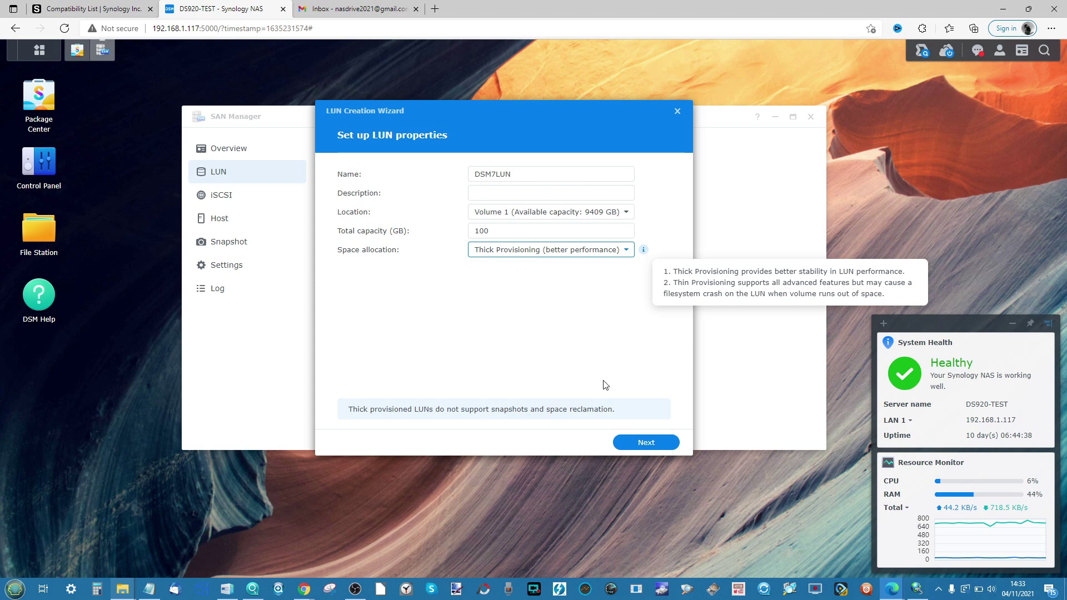
click(644, 443)
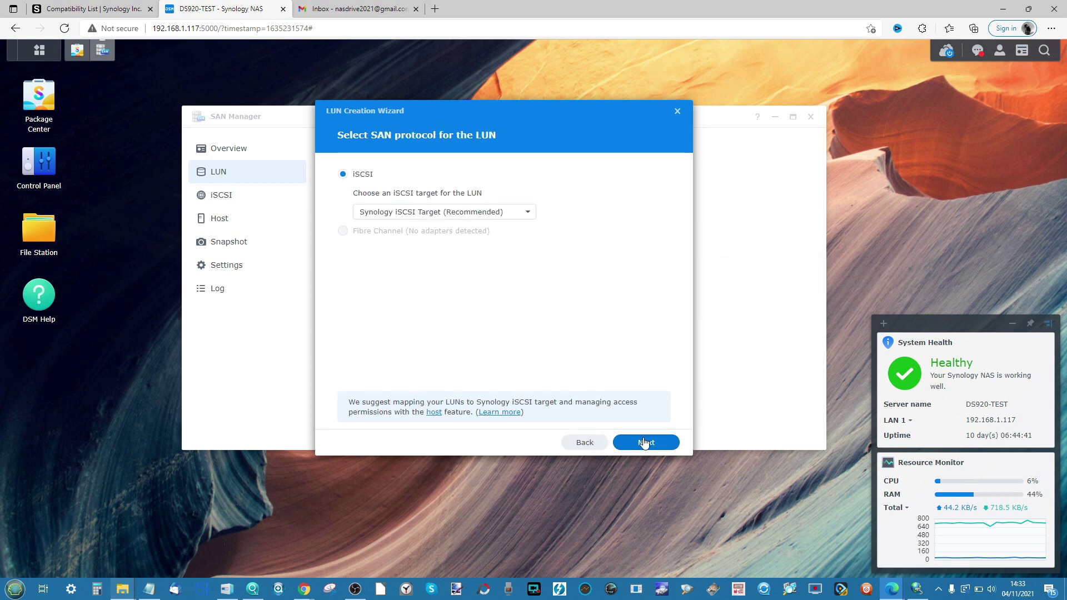
- Keep the Synology iSCSI Target mapping and Allow all permissions, reaching Confirm Settings
click(388, 214)
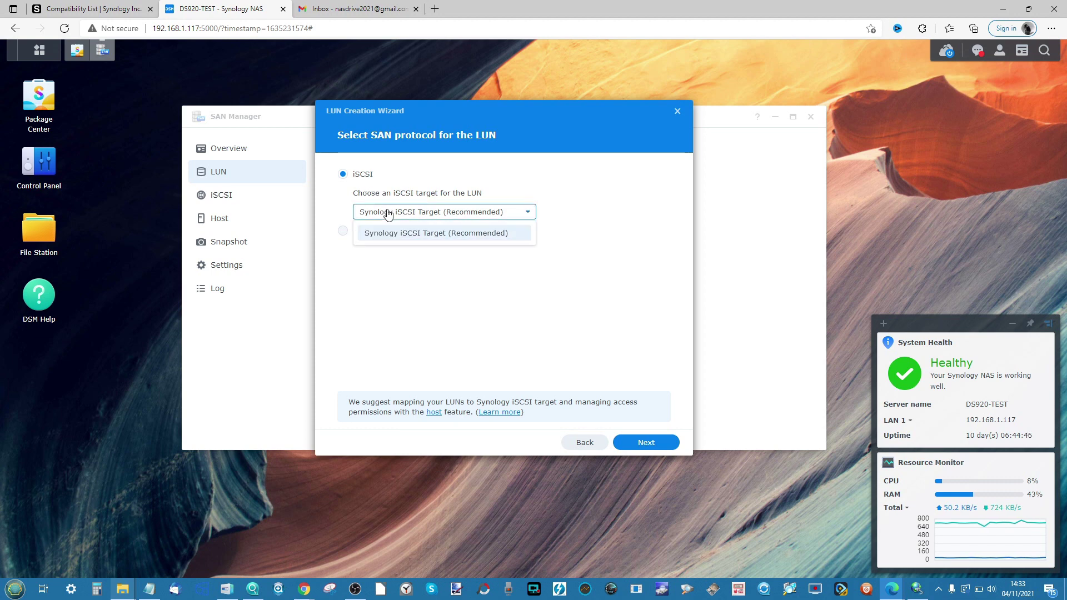
click(388, 214)
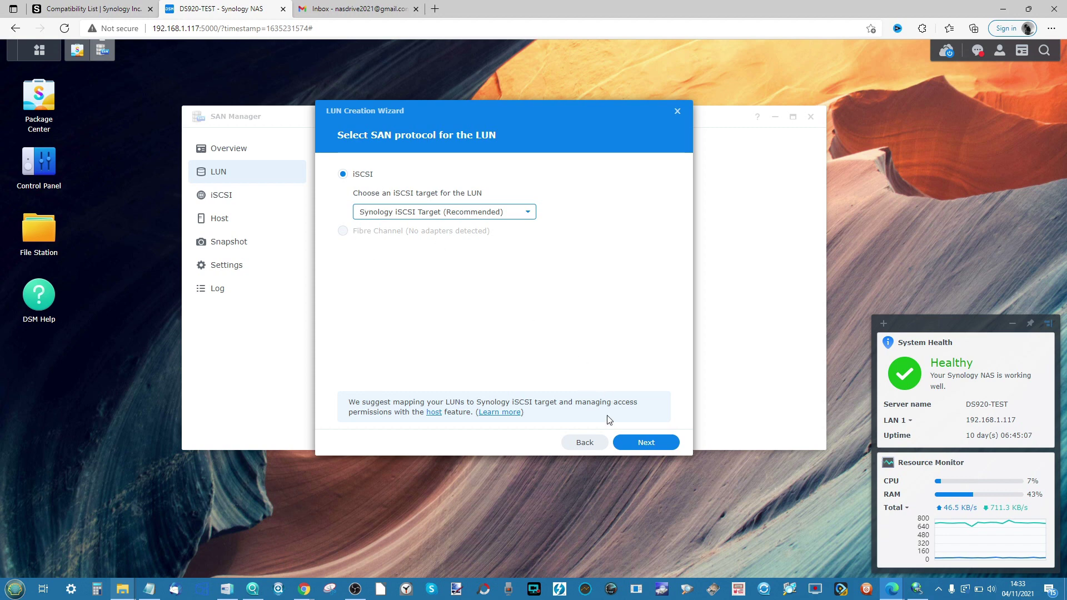
click(630, 444)
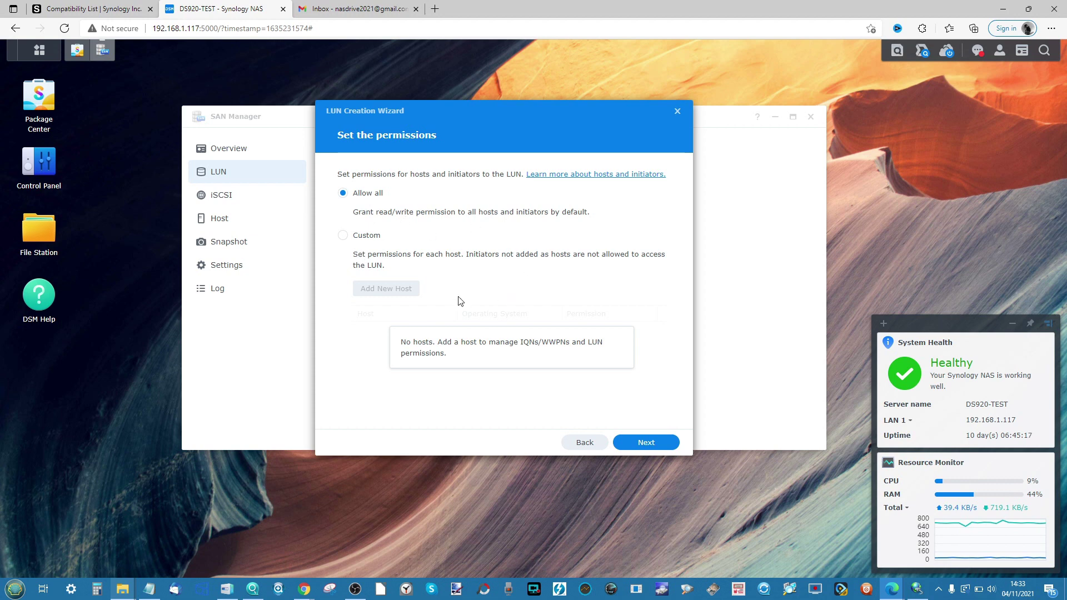
click(644, 442)
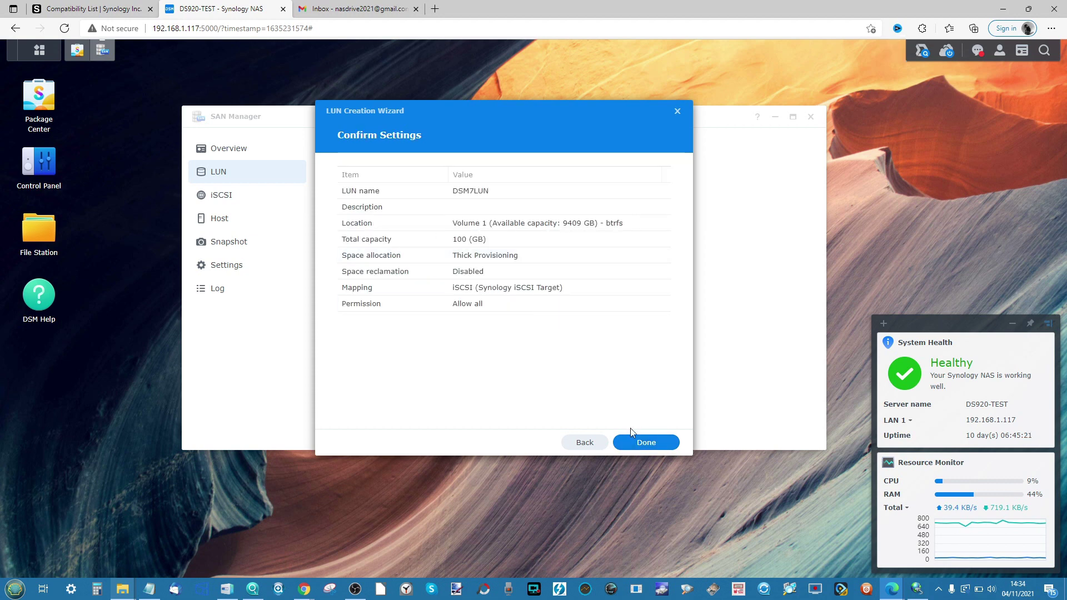
- Create DSM7LUN, then check its iSCSI target mapping and the LUN details
click(636, 442)
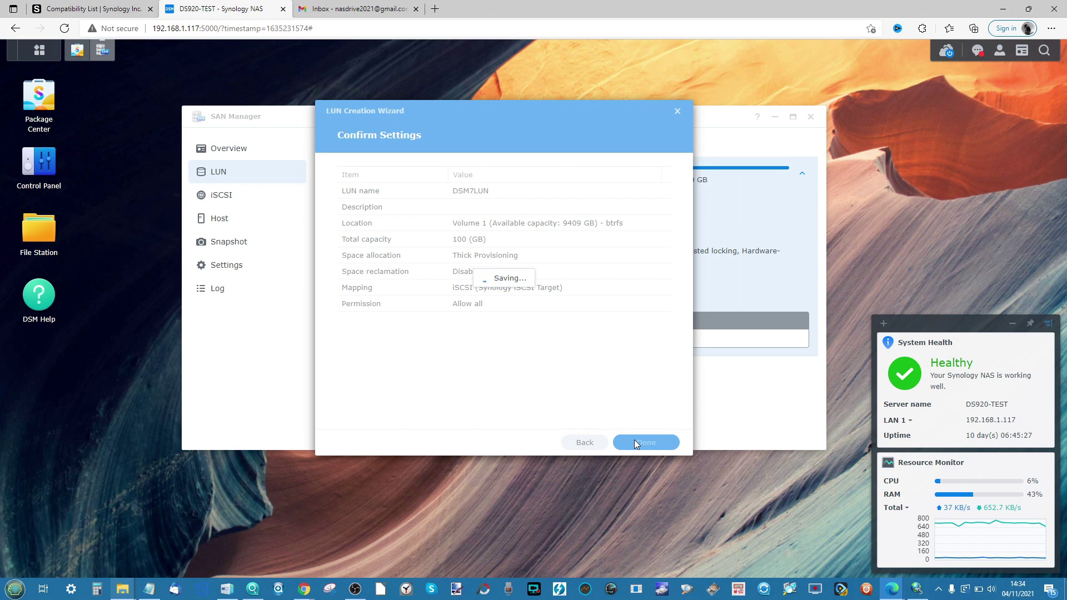
click(254, 208)
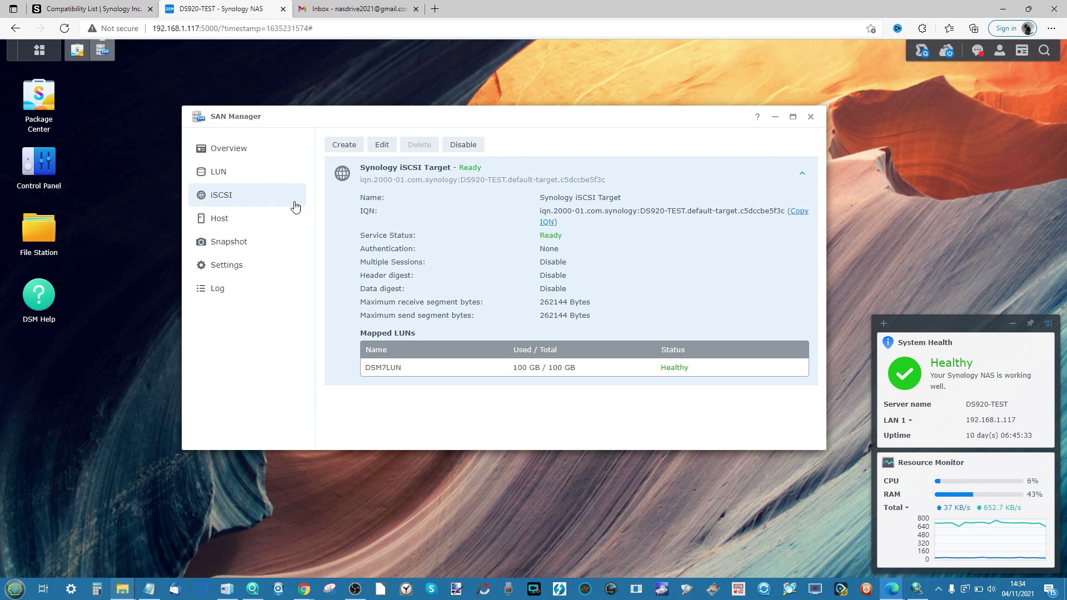
click(268, 177)
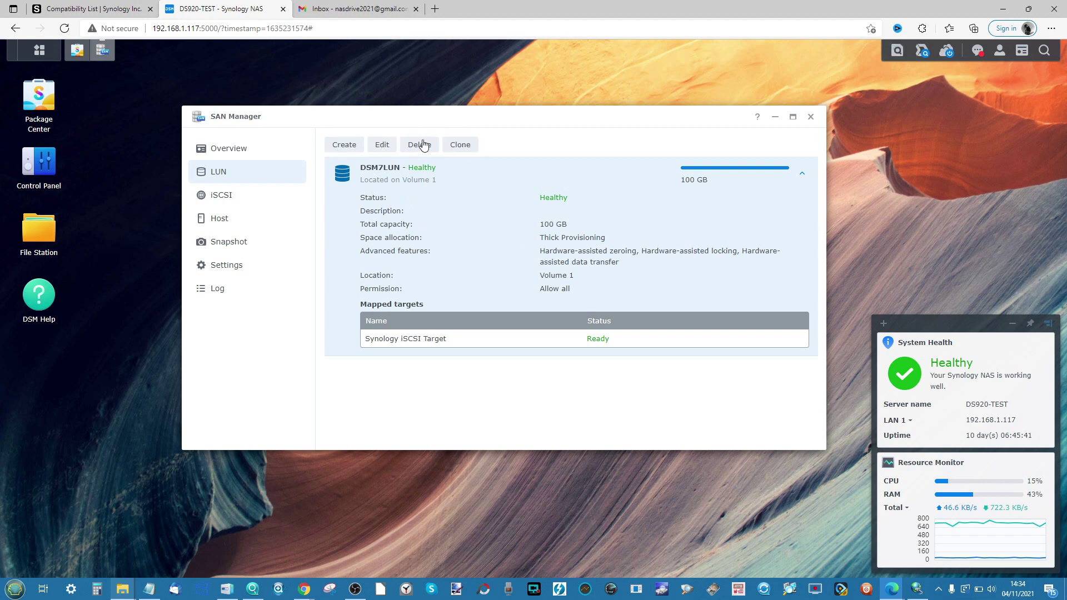
click(384, 147)
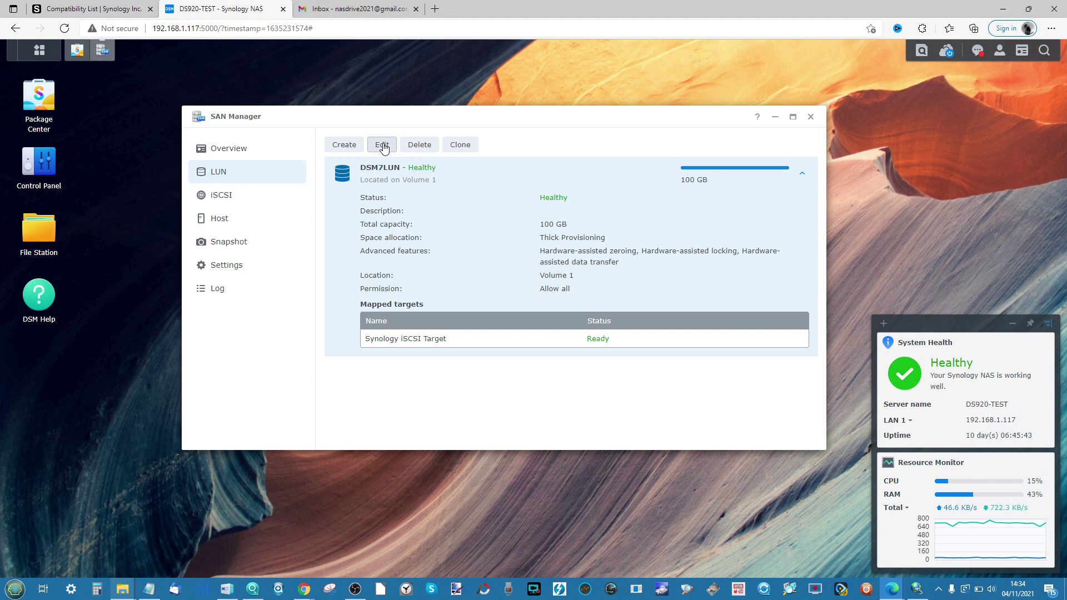
click(513, 255)
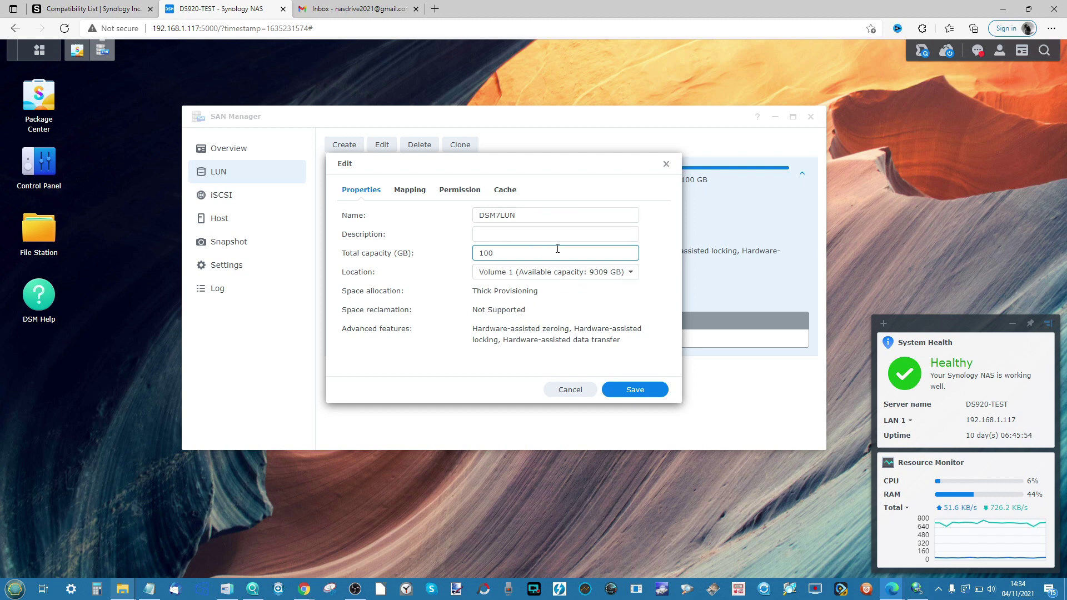
text(000000)
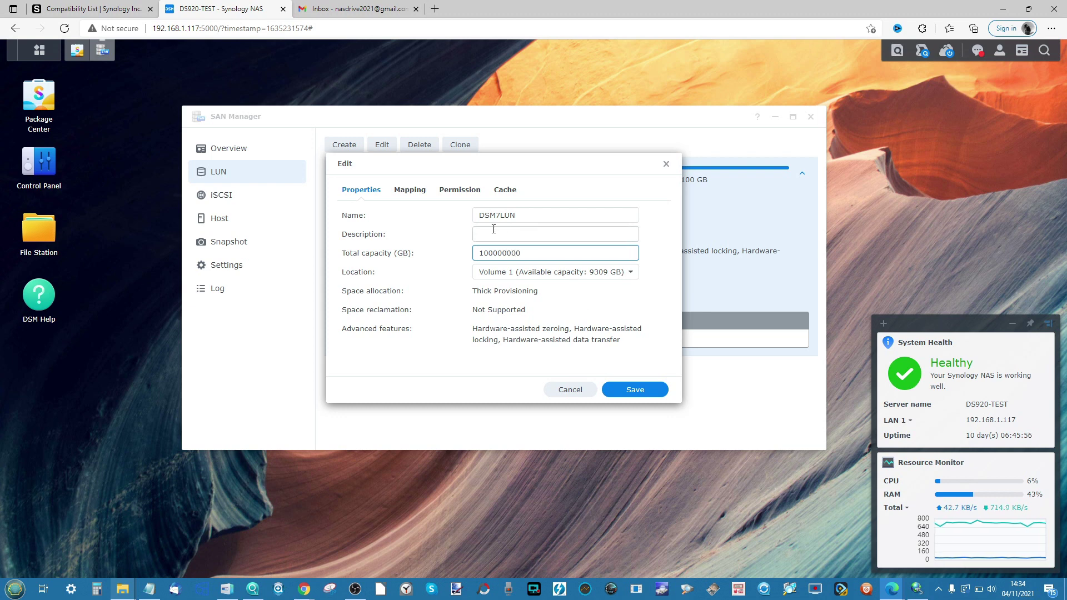
drag(540, 256, 493, 254)
key(BackSpace)
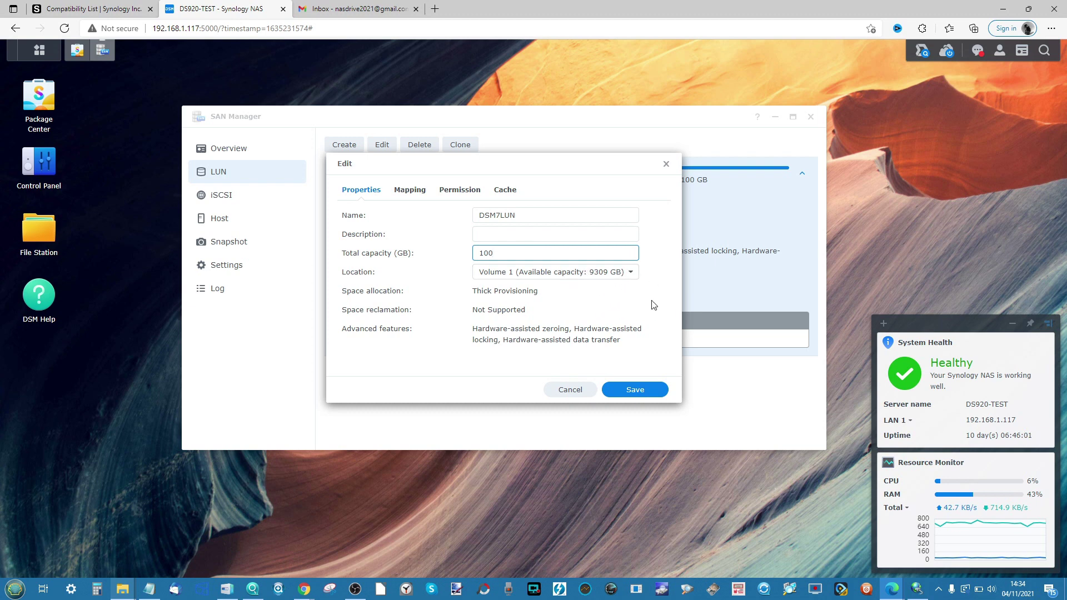
click(423, 191)
click(465, 192)
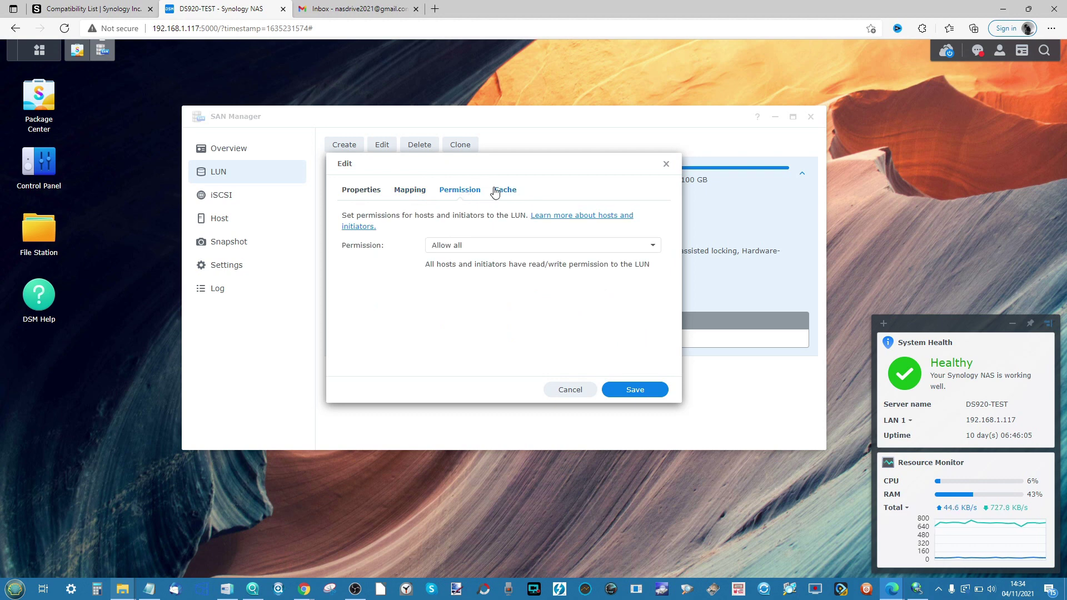
click(498, 191)
click(446, 192)
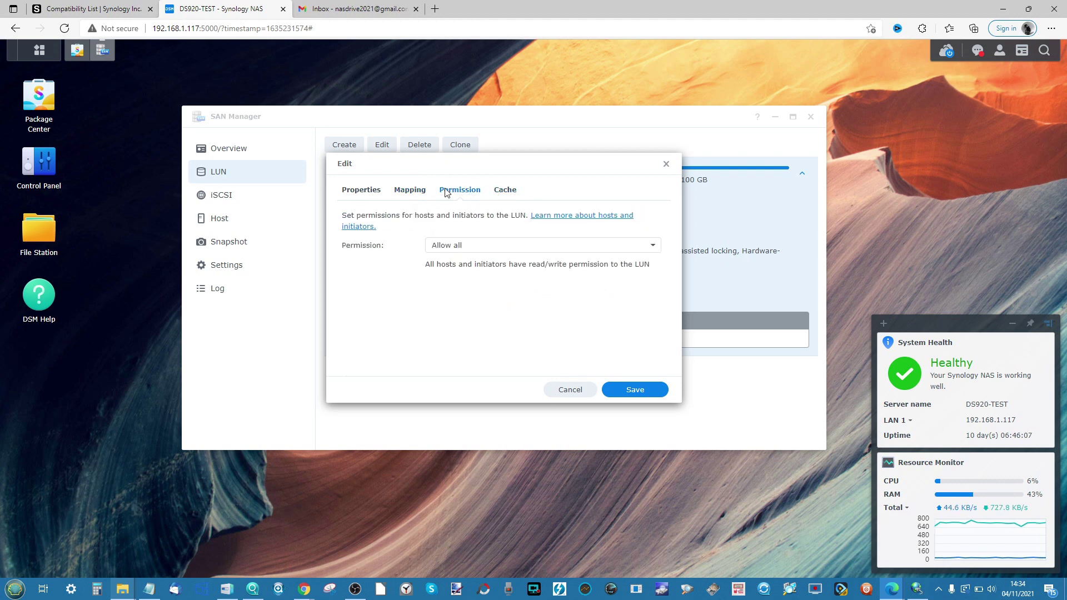
click(408, 193)
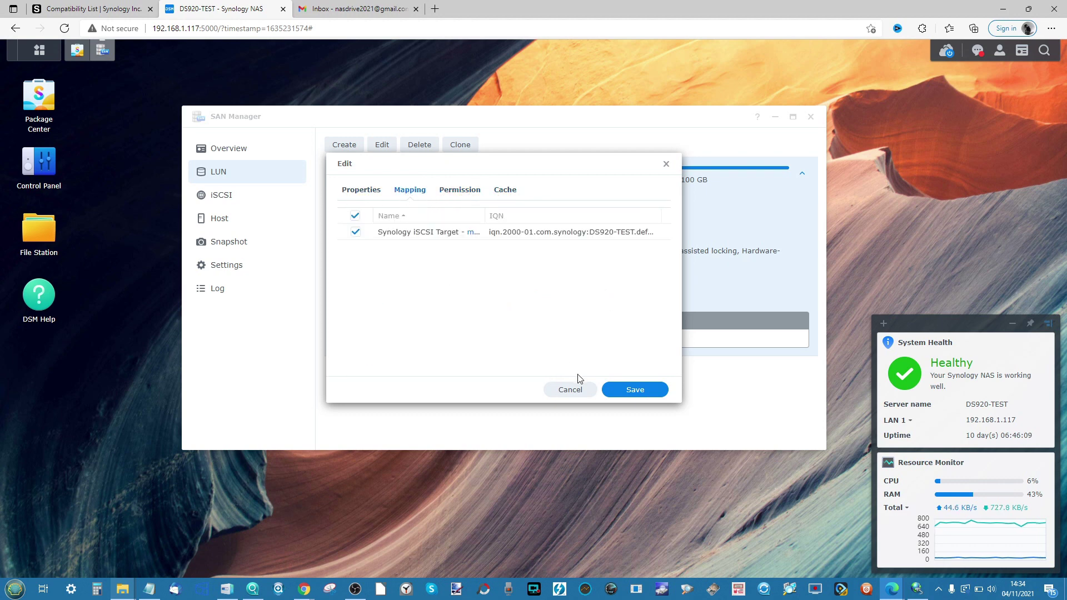
click(571, 389)
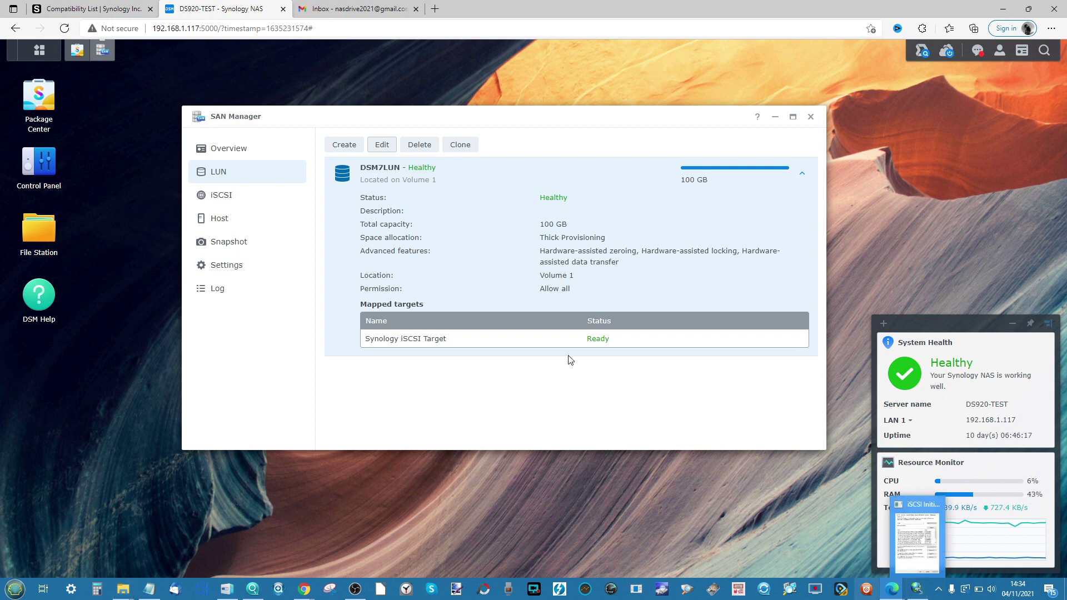
click(343, 145)
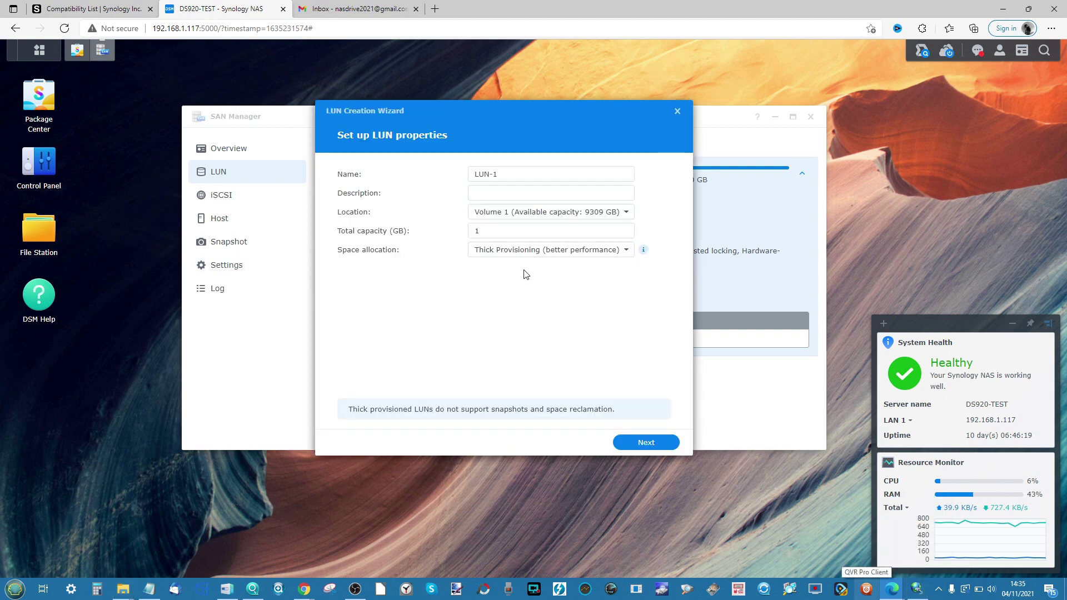
- Give the second LUN 200 GB capacity, thin provisioning, and the name LUNTHIN
click(511, 231)
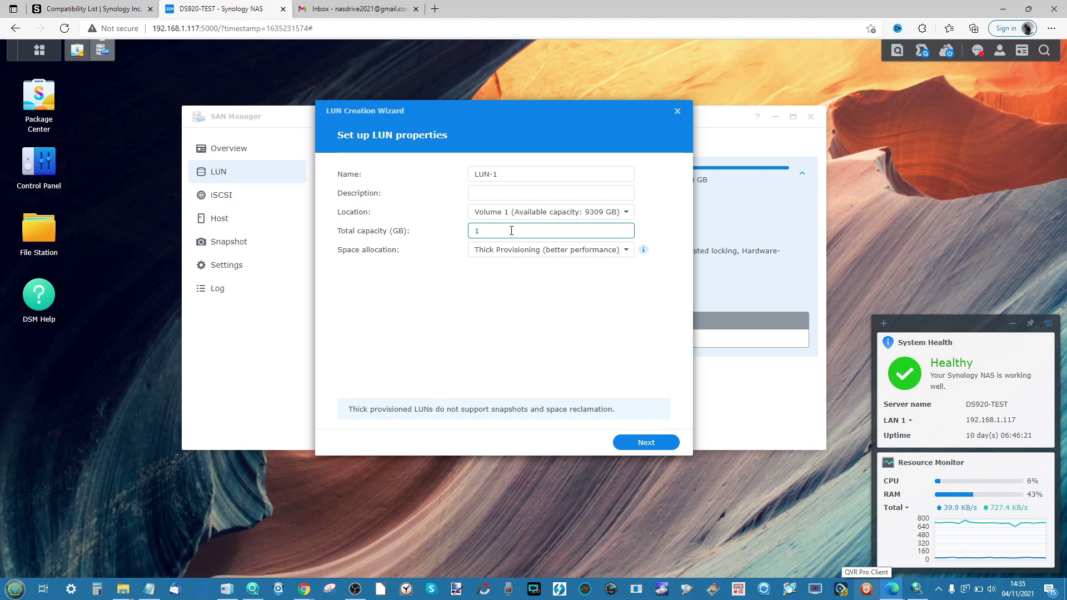
text(200)
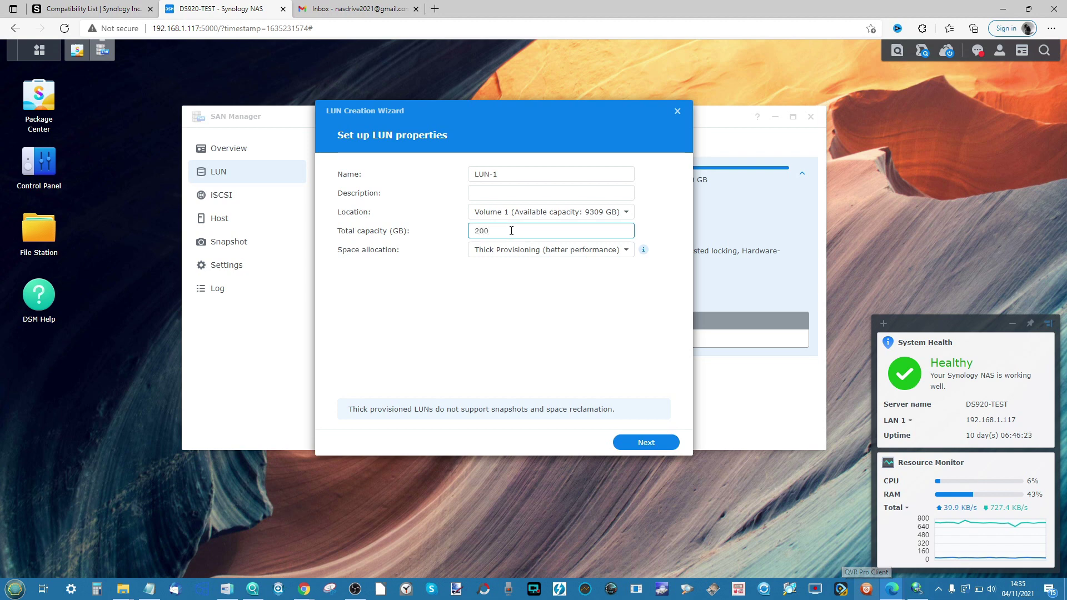
click(514, 253)
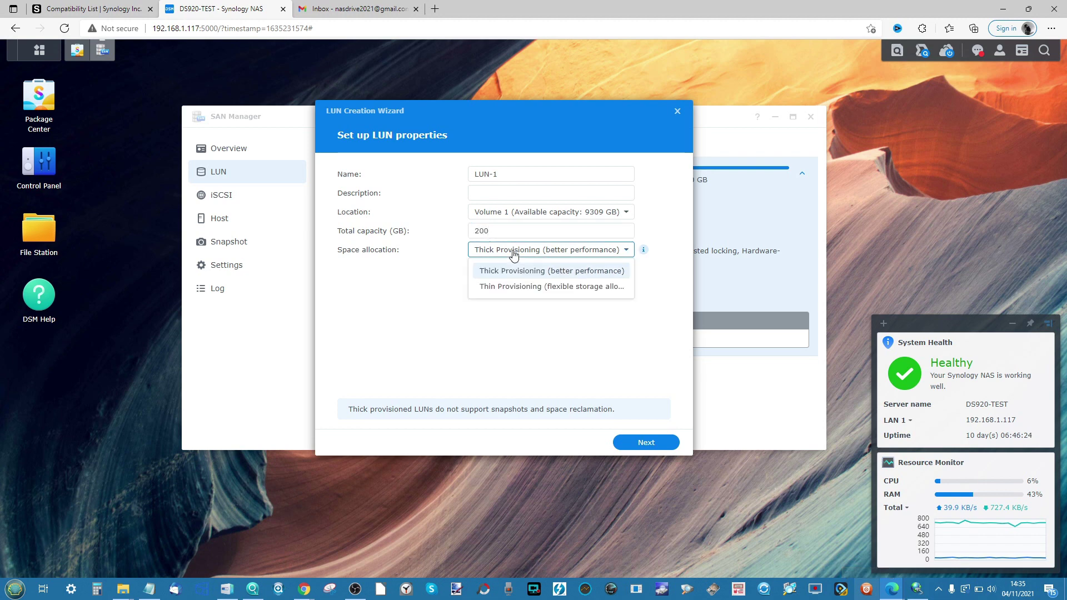
click(508, 286)
drag(503, 175, 434, 168)
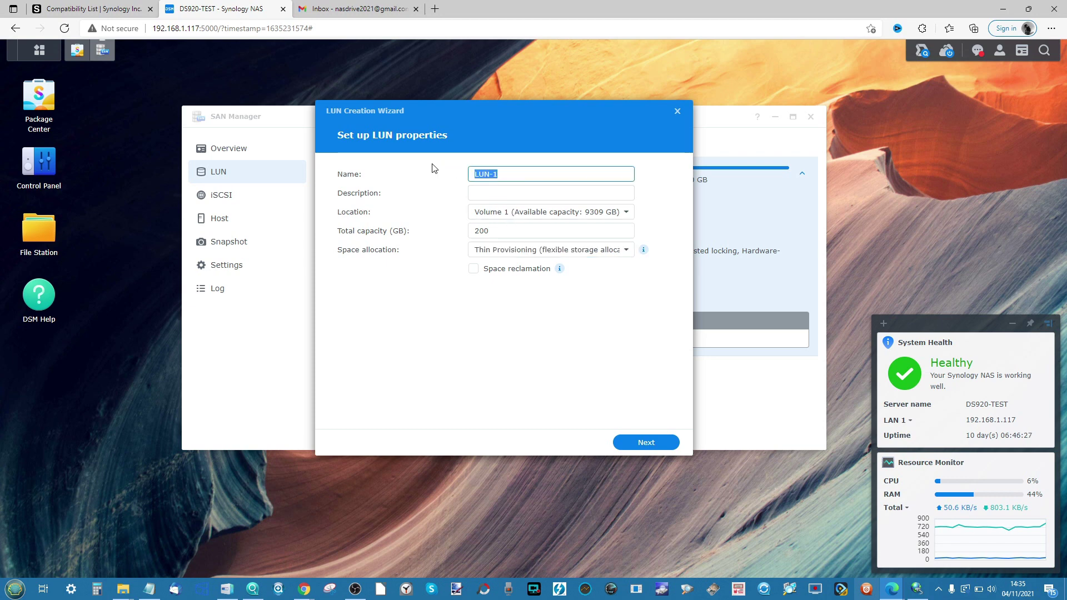
text(LUN)
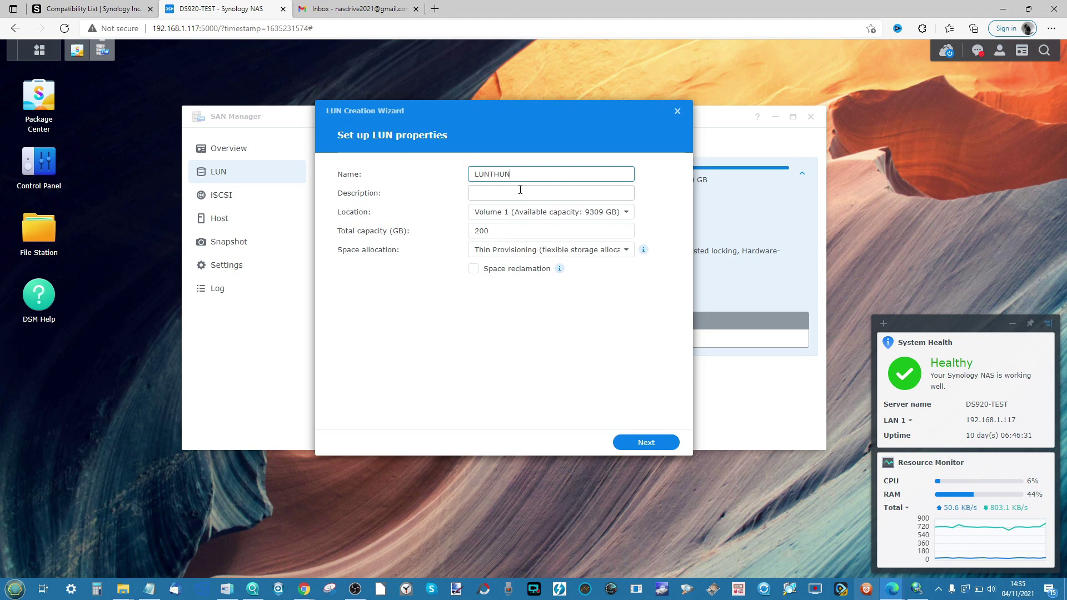
- Map LUNTHIN to Synology iSCSI Target, keep default permissions, and finish creating it
click(660, 442)
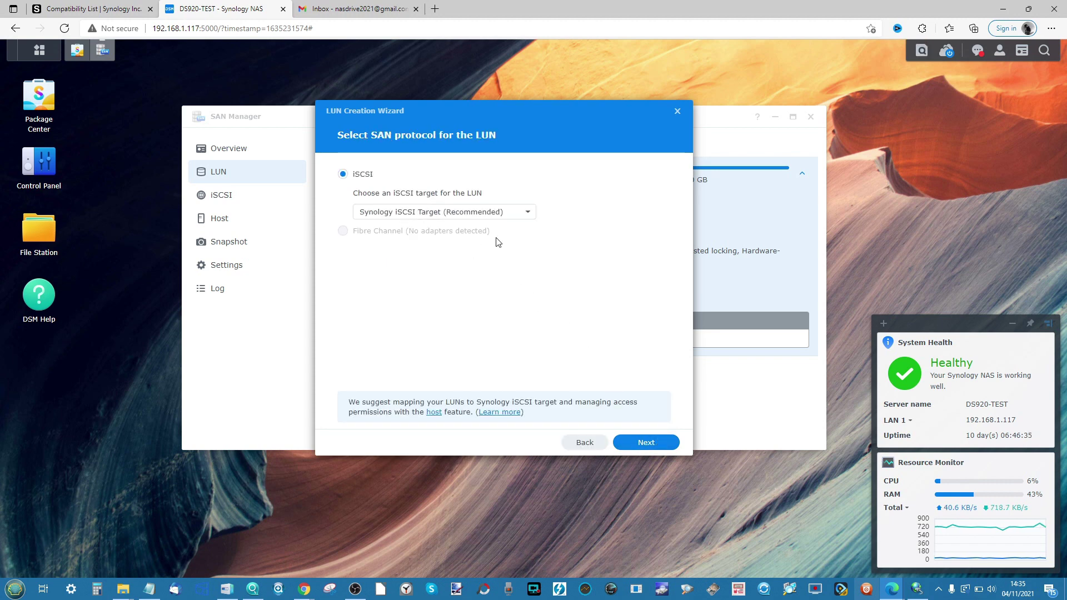
click(503, 218)
click(503, 233)
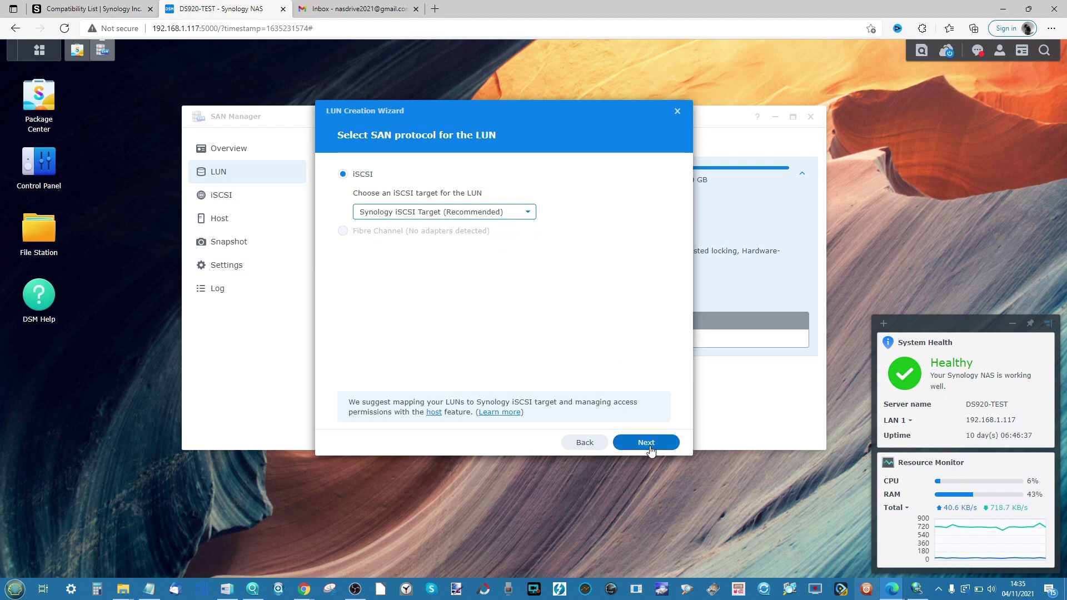
click(649, 444)
click(647, 443)
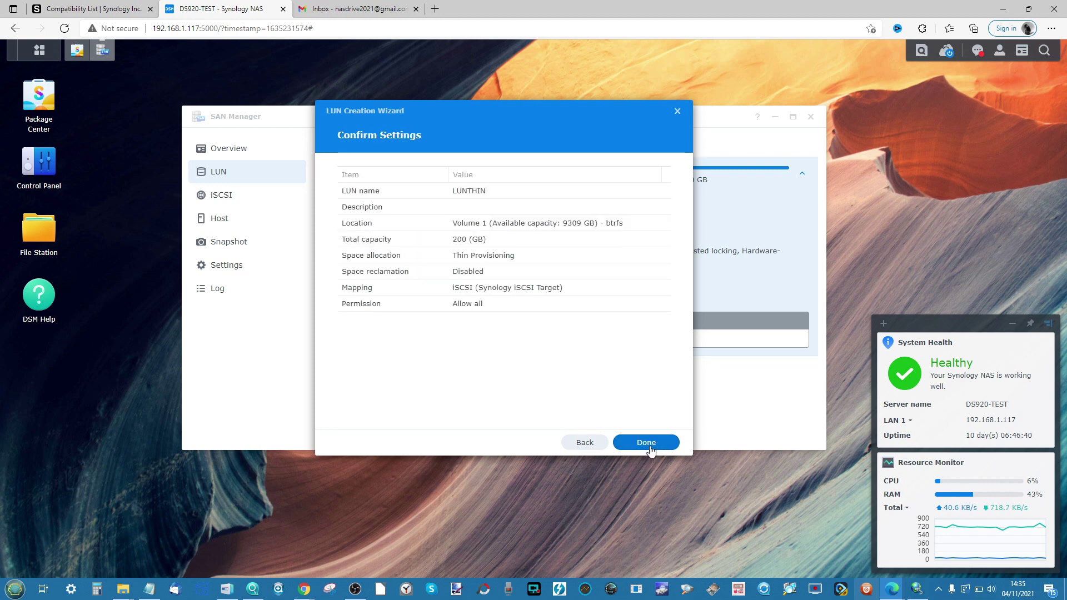
click(650, 446)
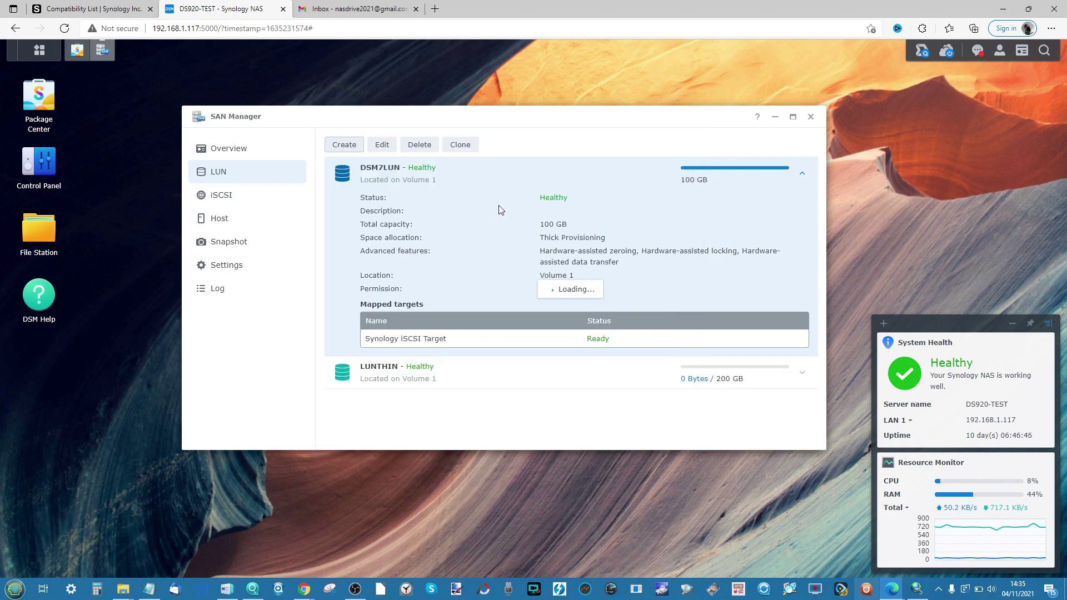
- Select and expand LUNTHIN, open its edit settings, and try changing the capacity
click(637, 374)
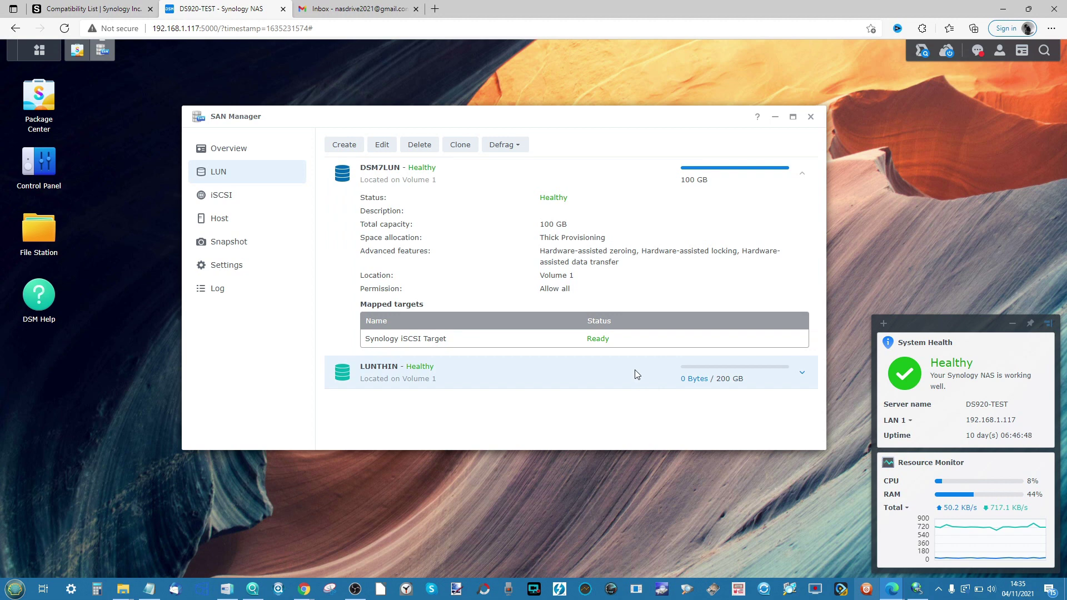
click(804, 373)
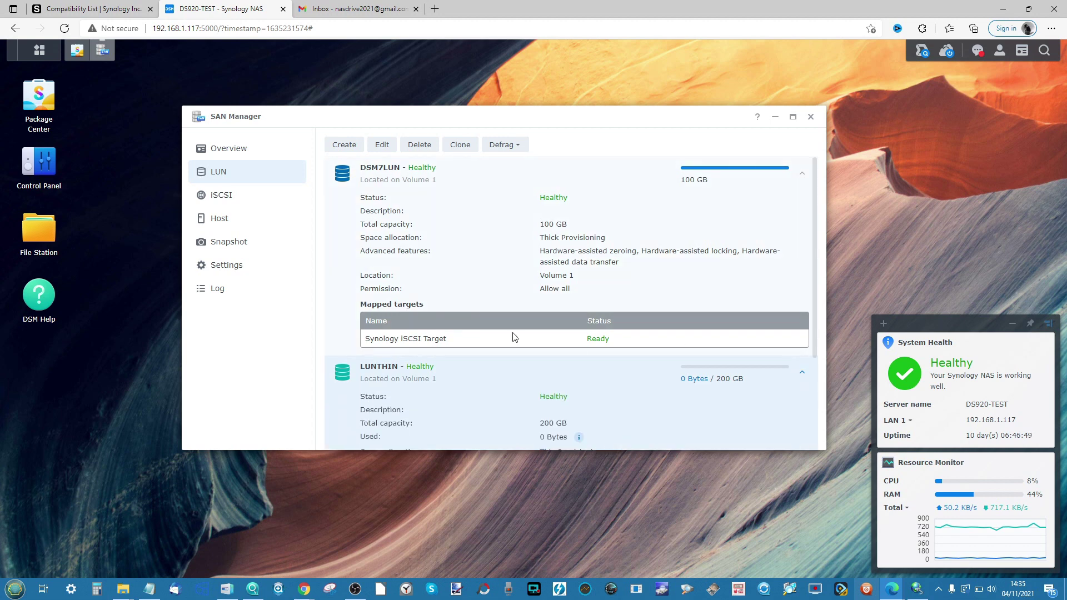
click(382, 145)
click(502, 252)
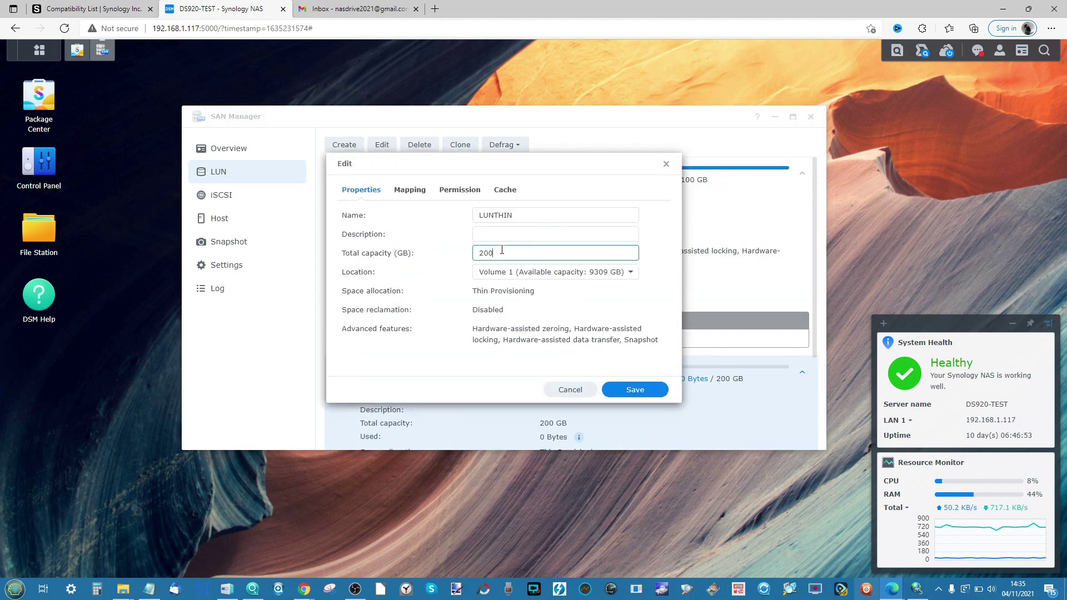
text(000000)
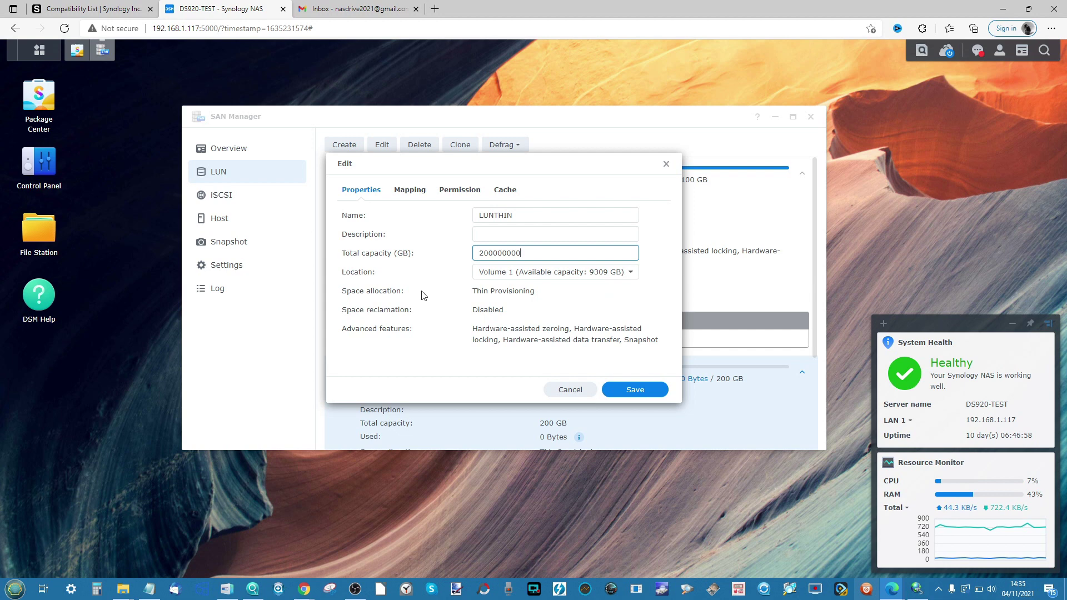
click(462, 191)
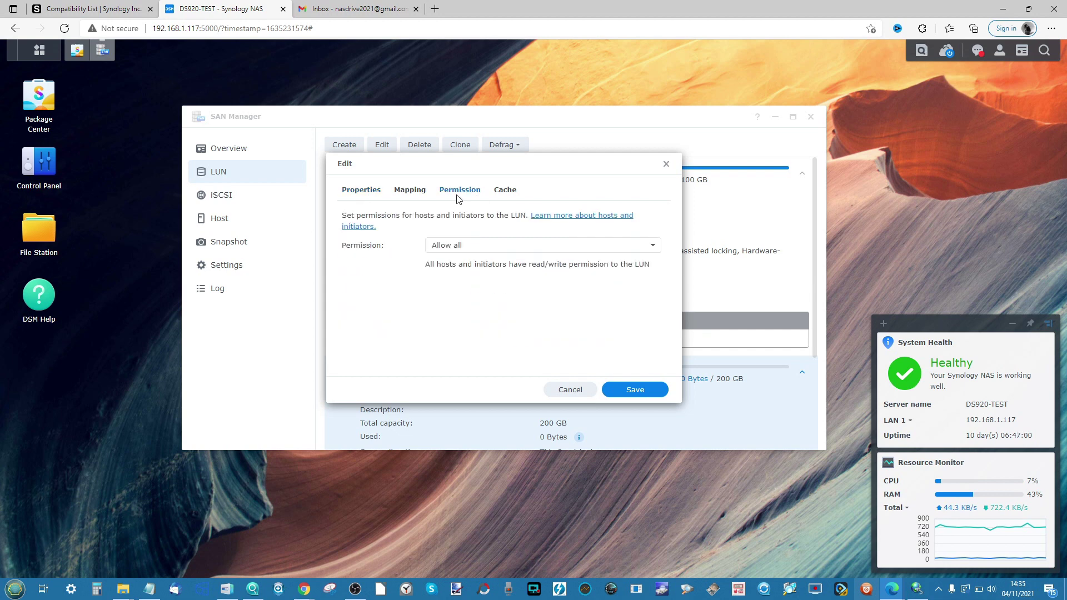
click(416, 191)
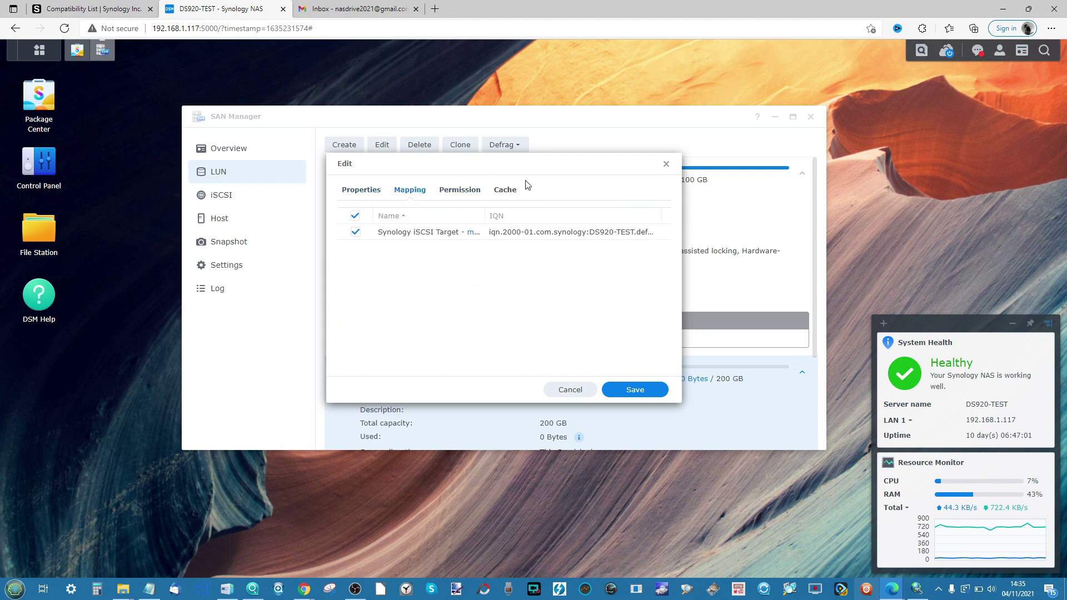
click(666, 164)
scroll(579, 323, down, 1)
scroll(579, 322, up, 1)
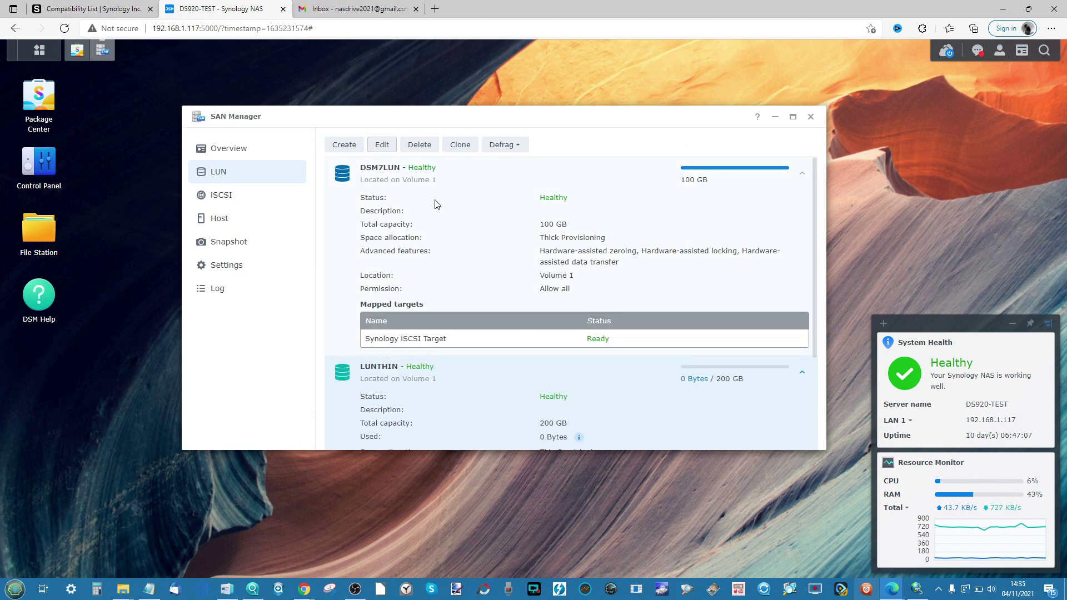
scroll(435, 206, down, 2)
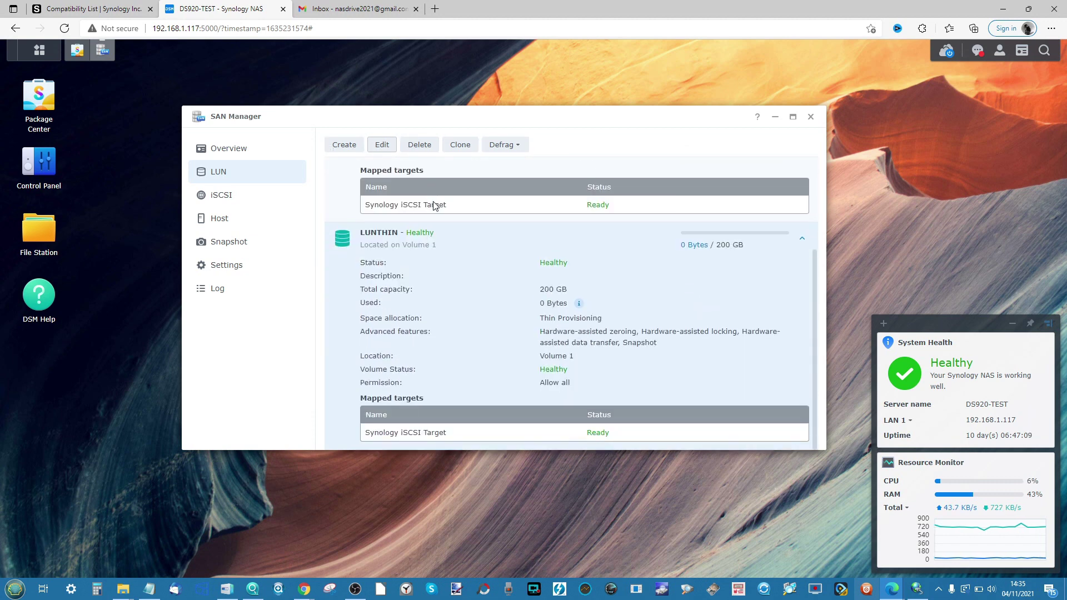
- Inspect iSCSI Initiator's discovered targets, then open Discover Portal on the Discovery tab
click(917, 589)
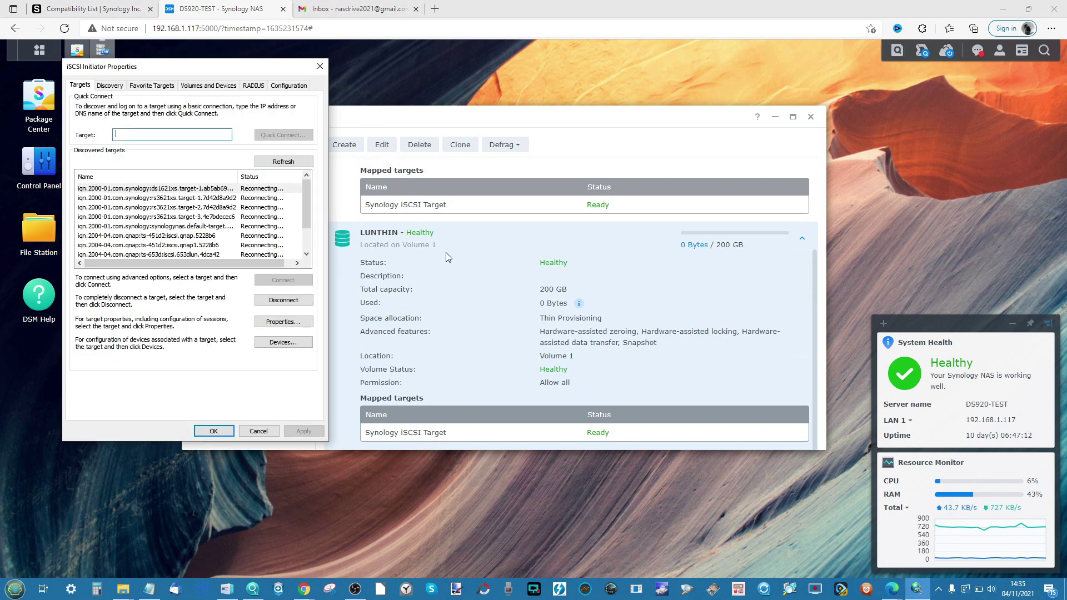
click(201, 209)
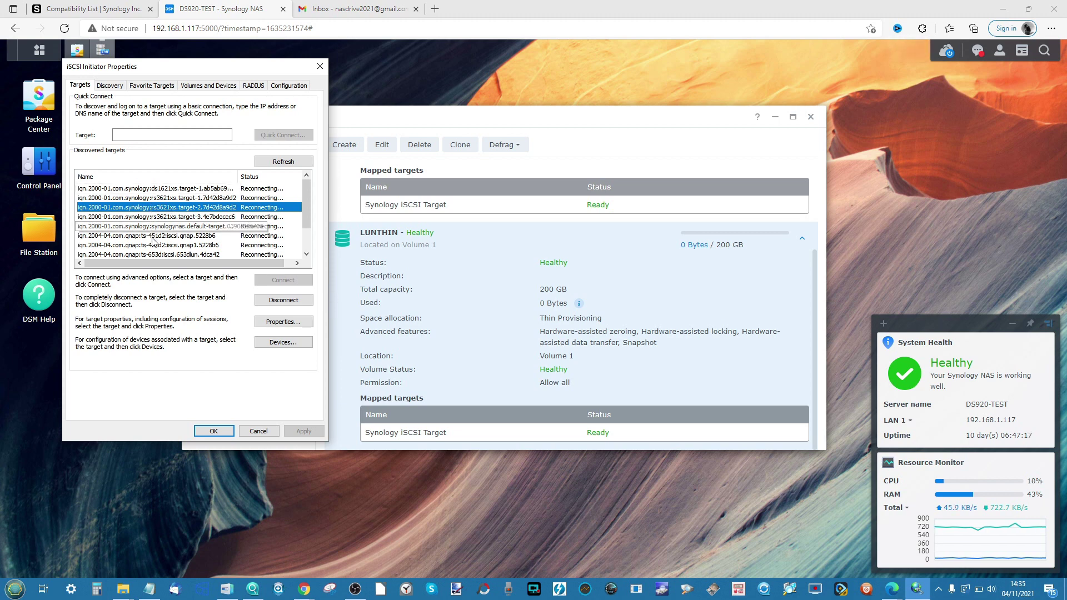
scroll(154, 241, down, 1)
scroll(154, 243, up, 1)
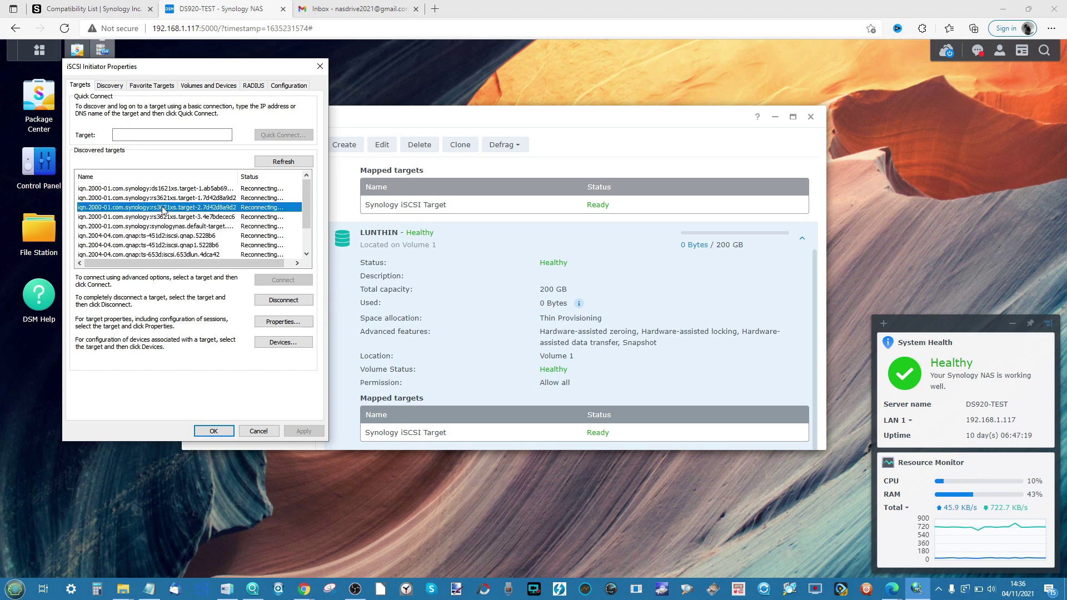
scroll(163, 209, down, 1)
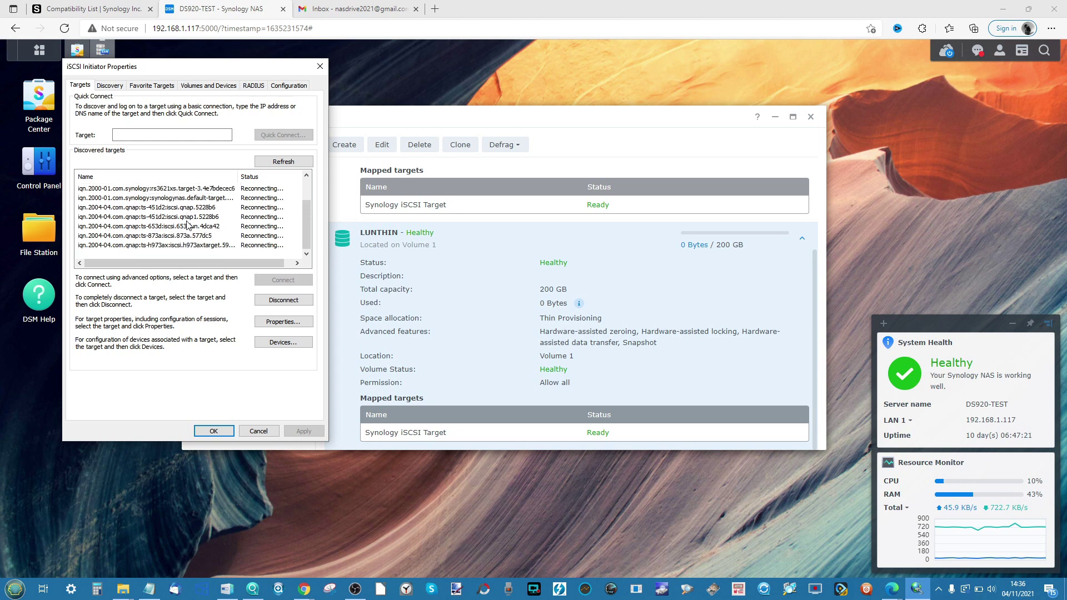
scroll(188, 226, up, 1)
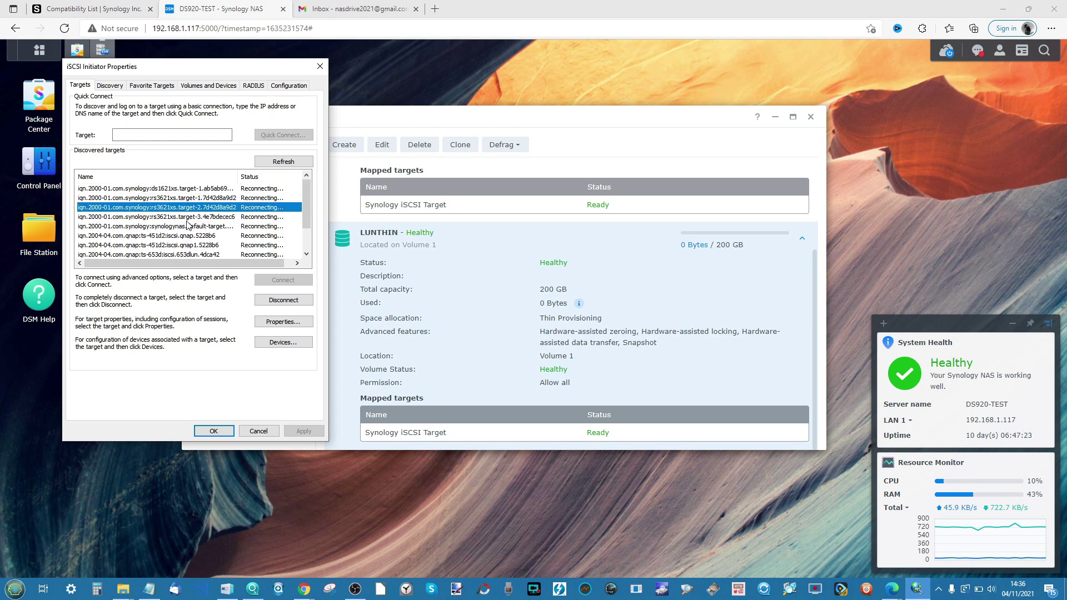
click(108, 88)
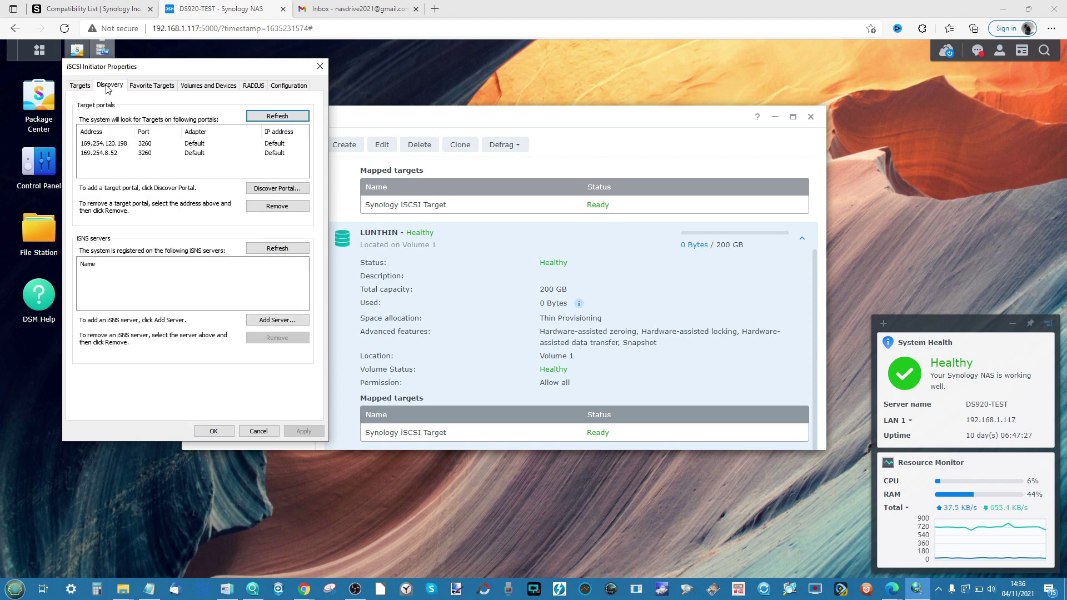
click(271, 189)
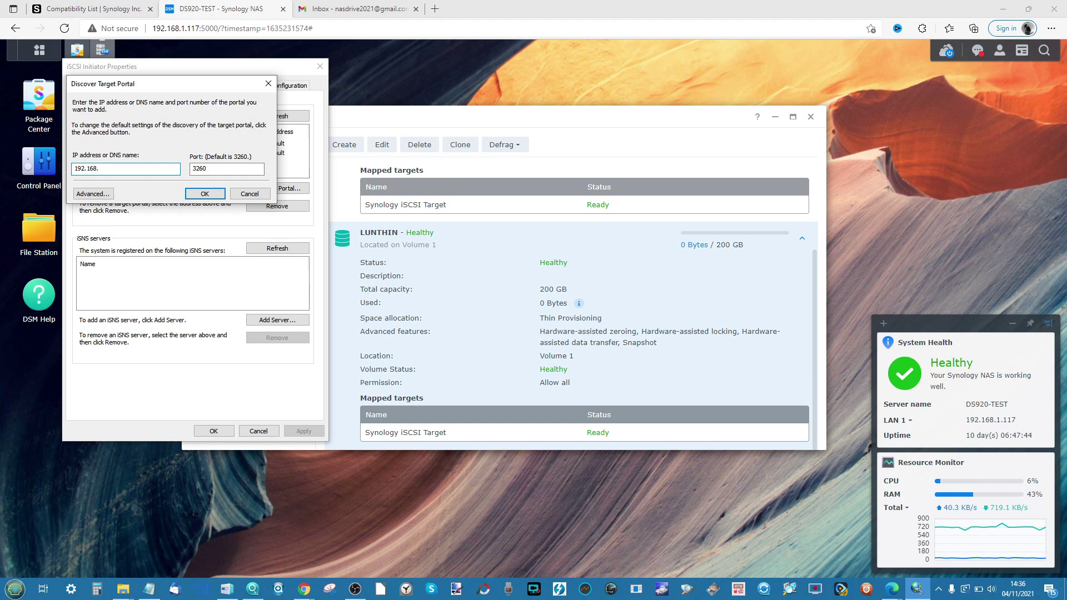
- Add 192.168.1.117 on port 3260 as a target portal, keeping Default initiator IP and local adapter
text(.117)
click(93, 194)
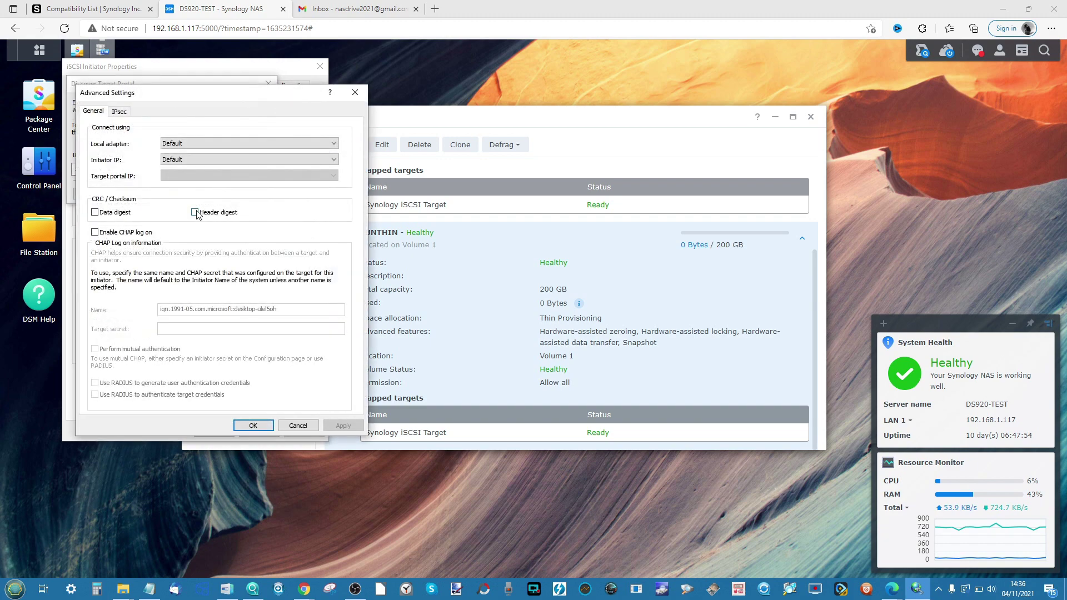
click(182, 160)
click(182, 160)
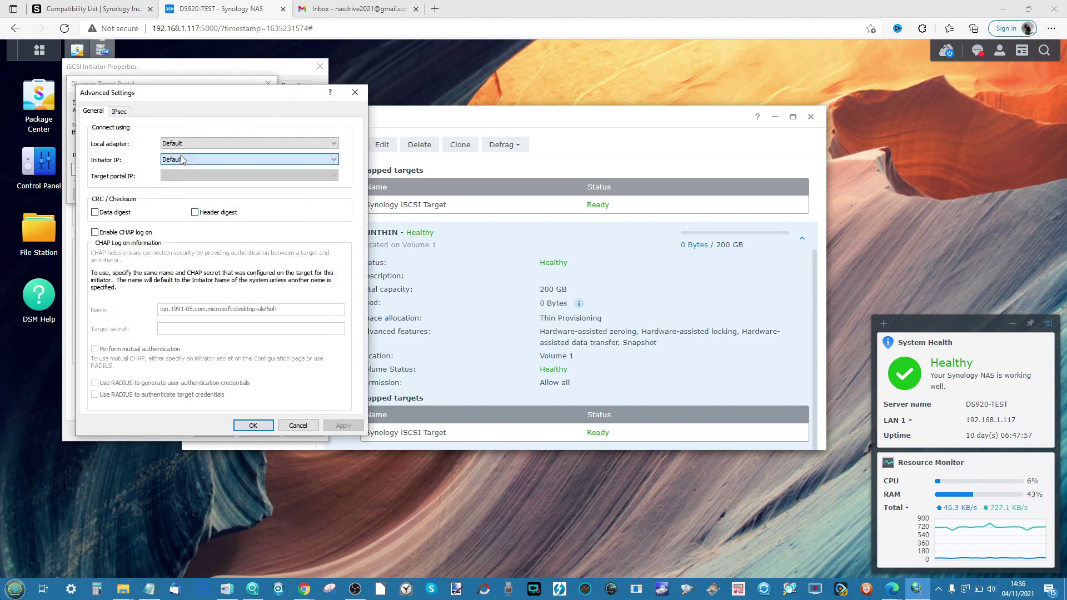
click(184, 143)
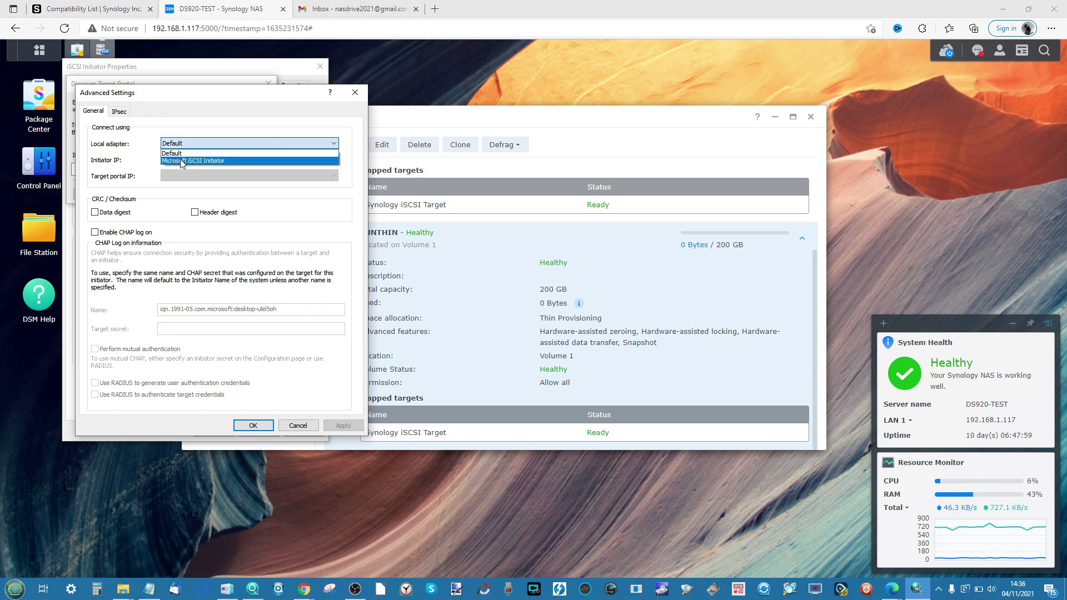
click(174, 195)
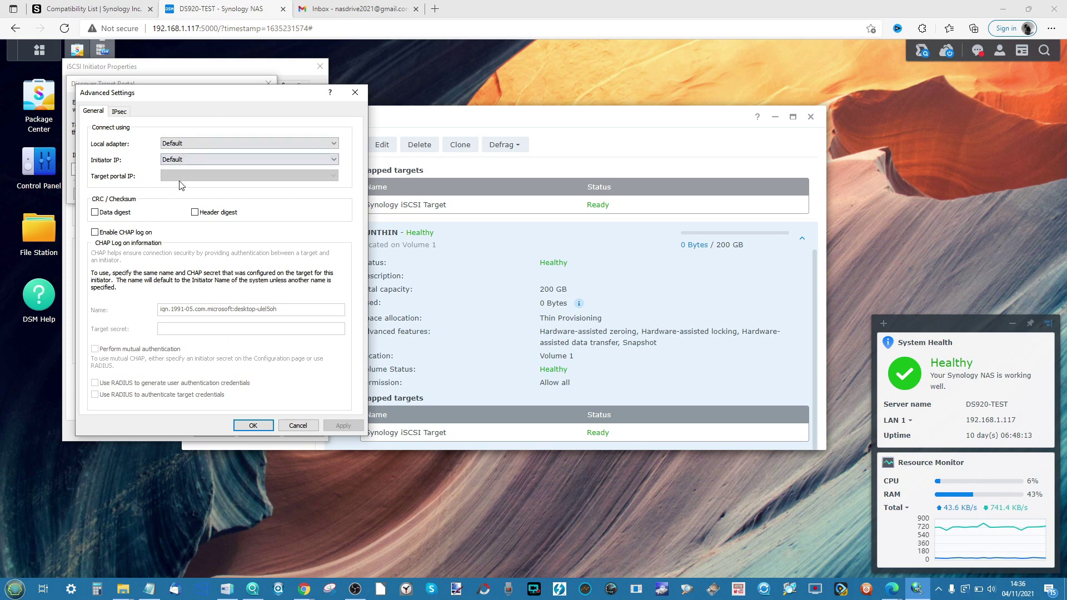
click(252, 426)
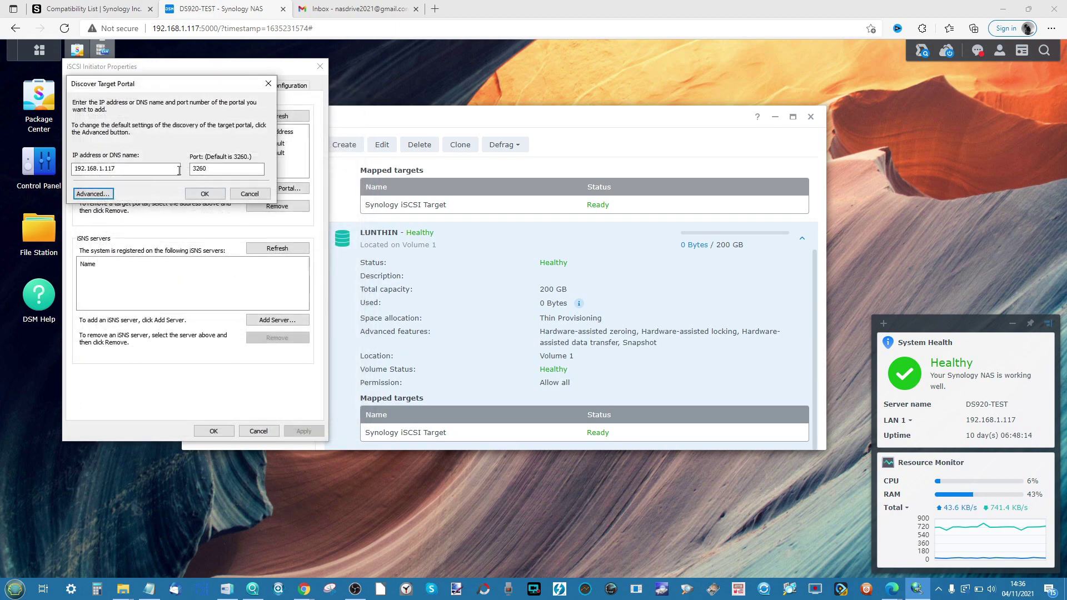
click(207, 196)
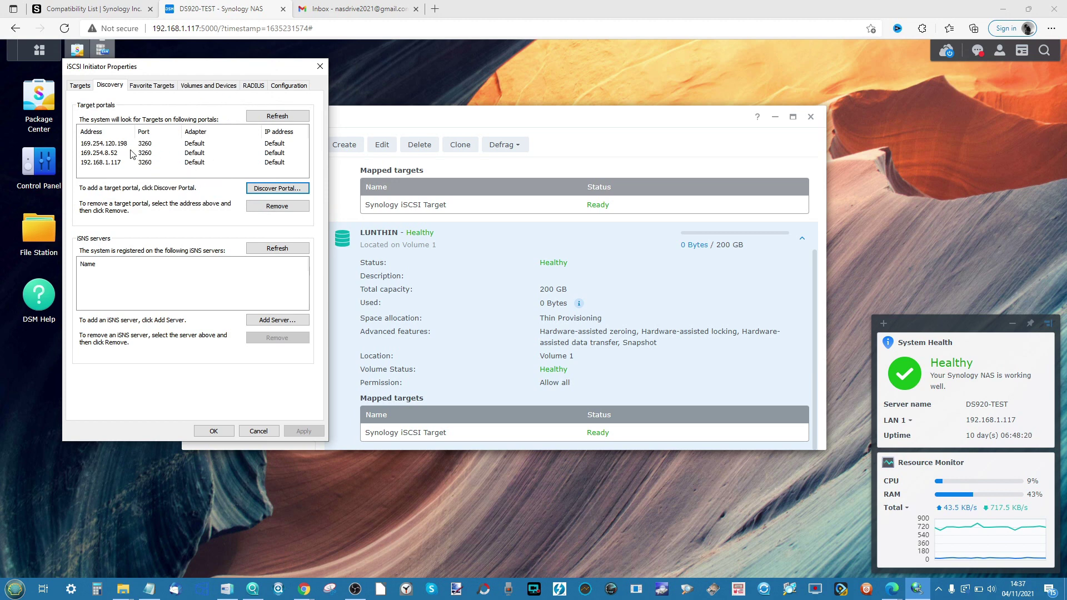
- Connect to the DS920-TEST default target with multi-path enabled
click(78, 86)
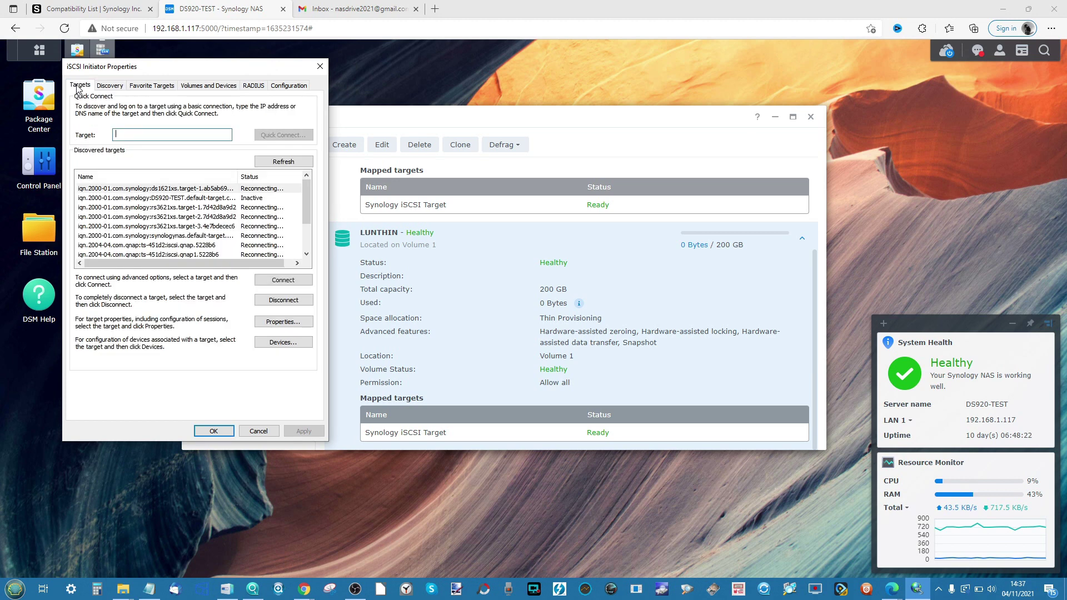
click(179, 199)
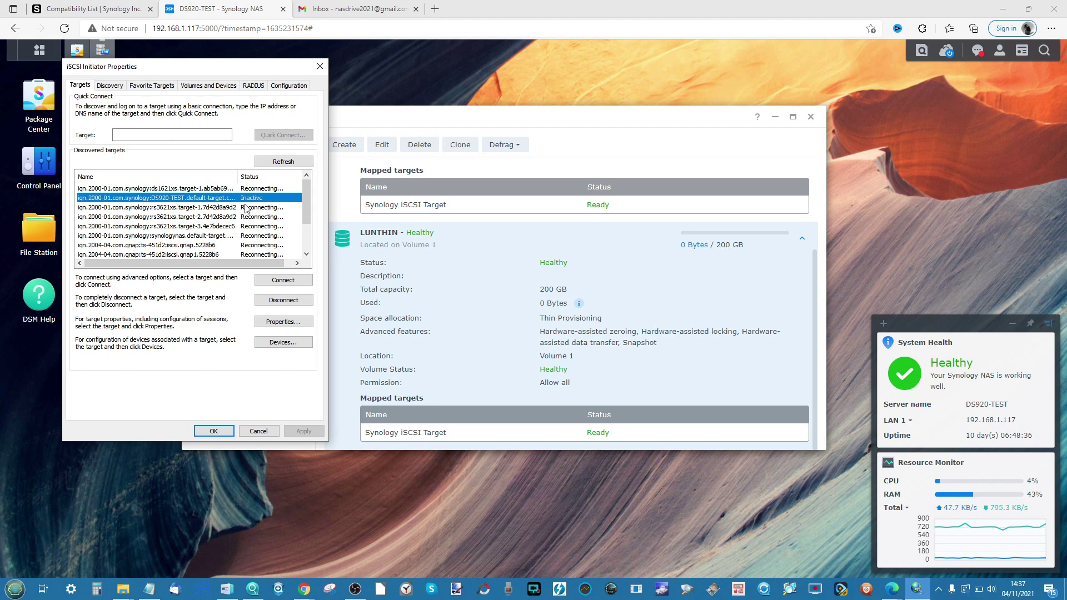
click(274, 283)
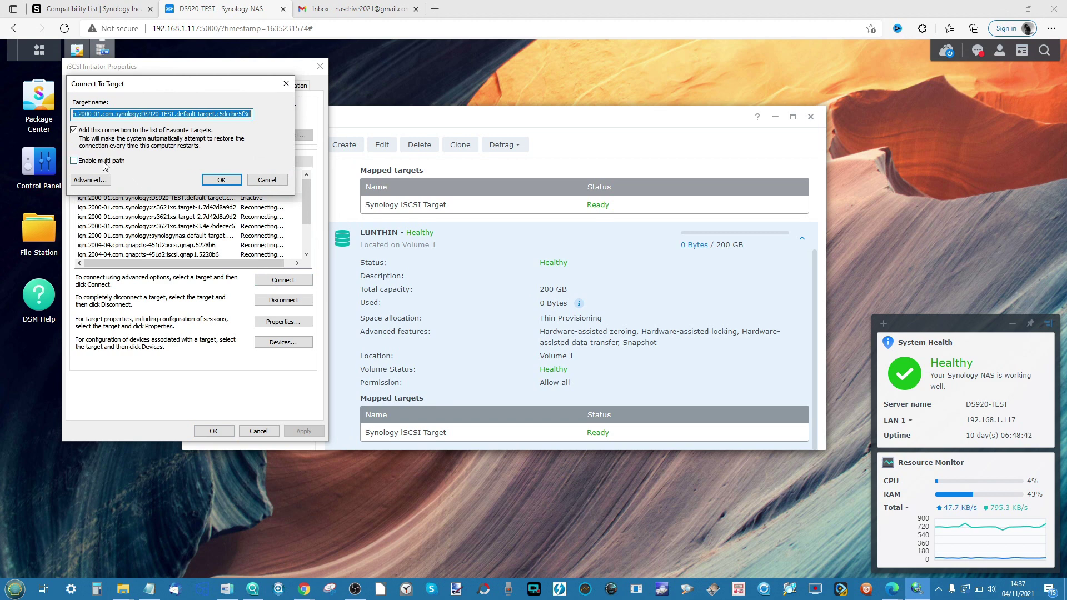
click(103, 162)
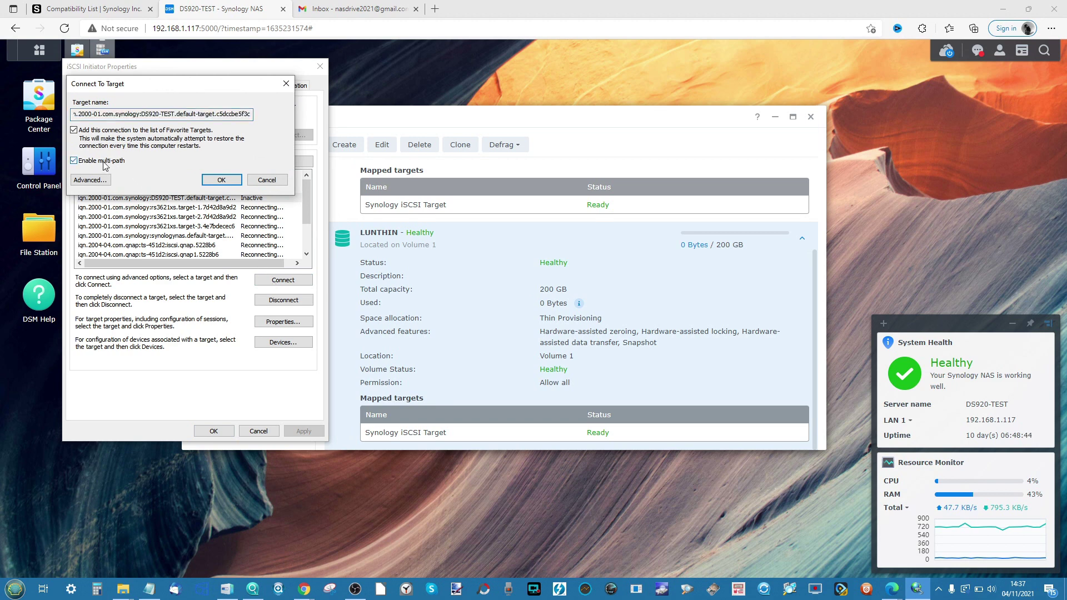
click(222, 180)
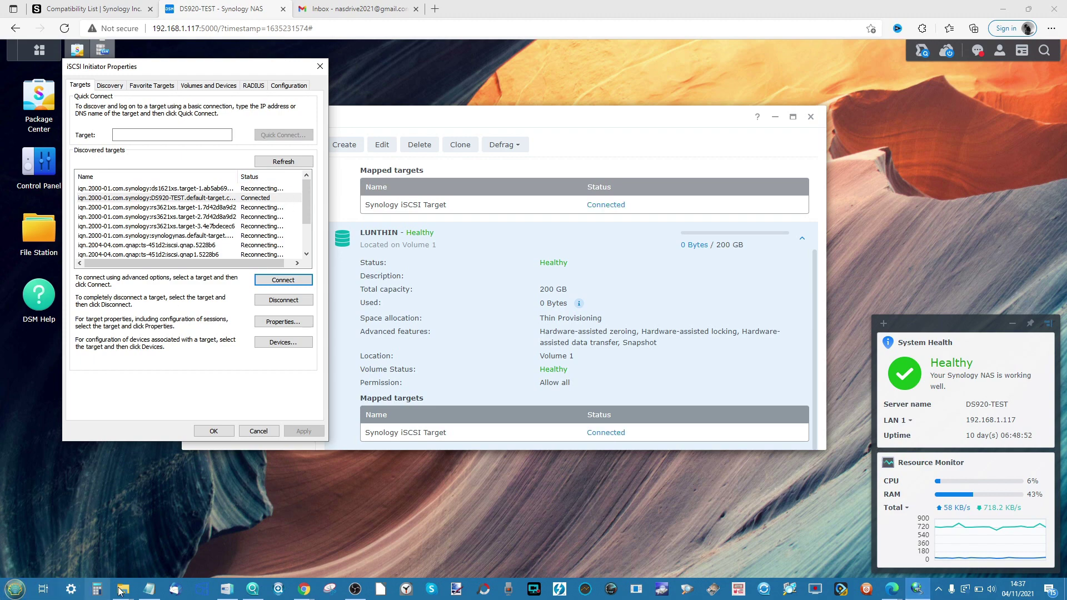
mouse_move(127, 595)
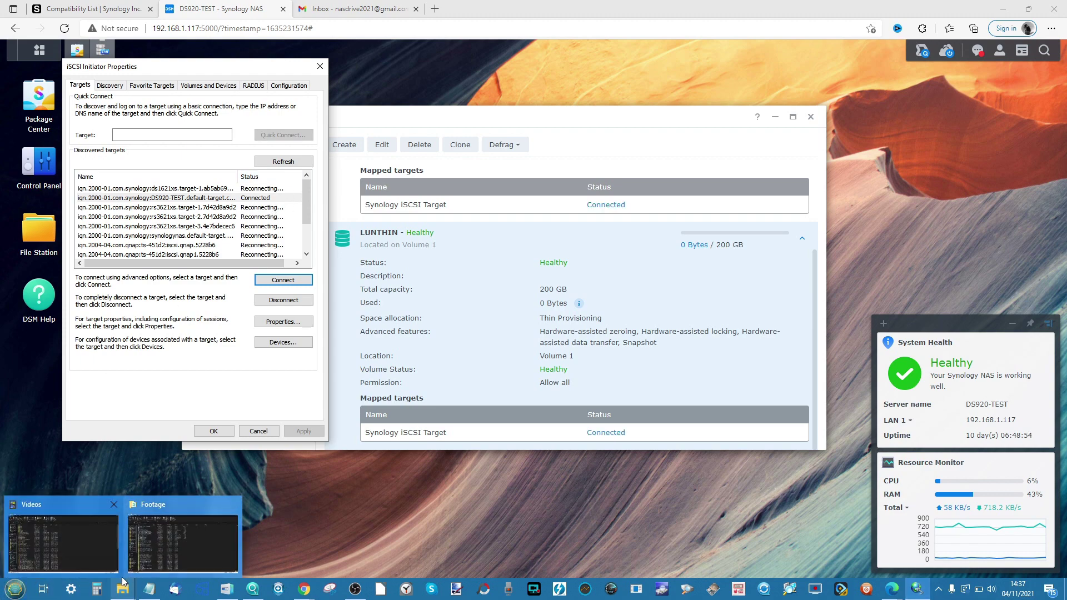
- Open This PC, then launch Computer Management and go to Storage > Disk Management
click(170, 553)
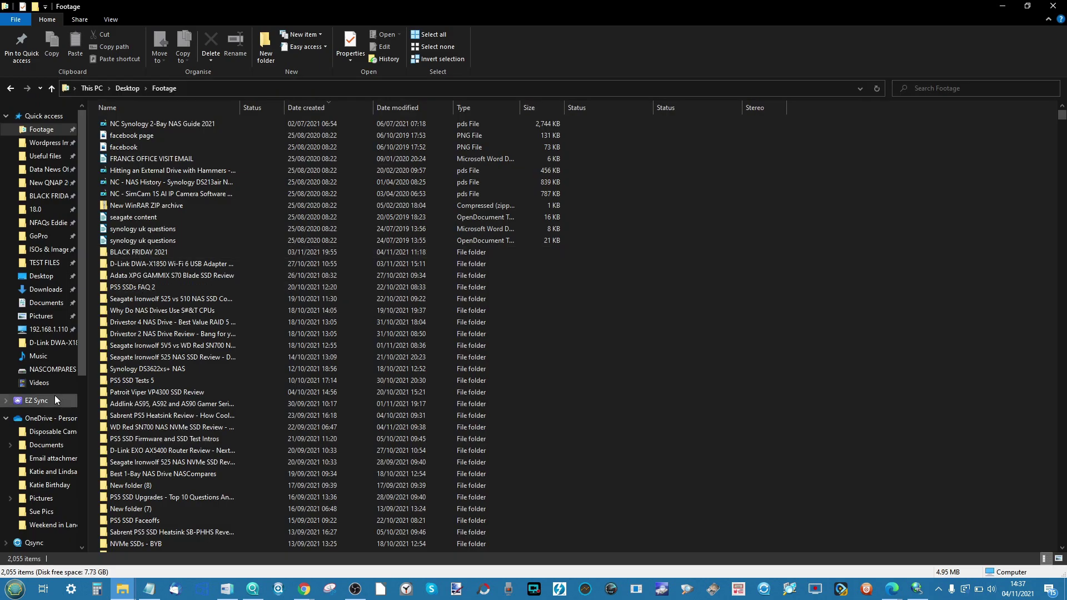
scroll(54, 397, down, 5)
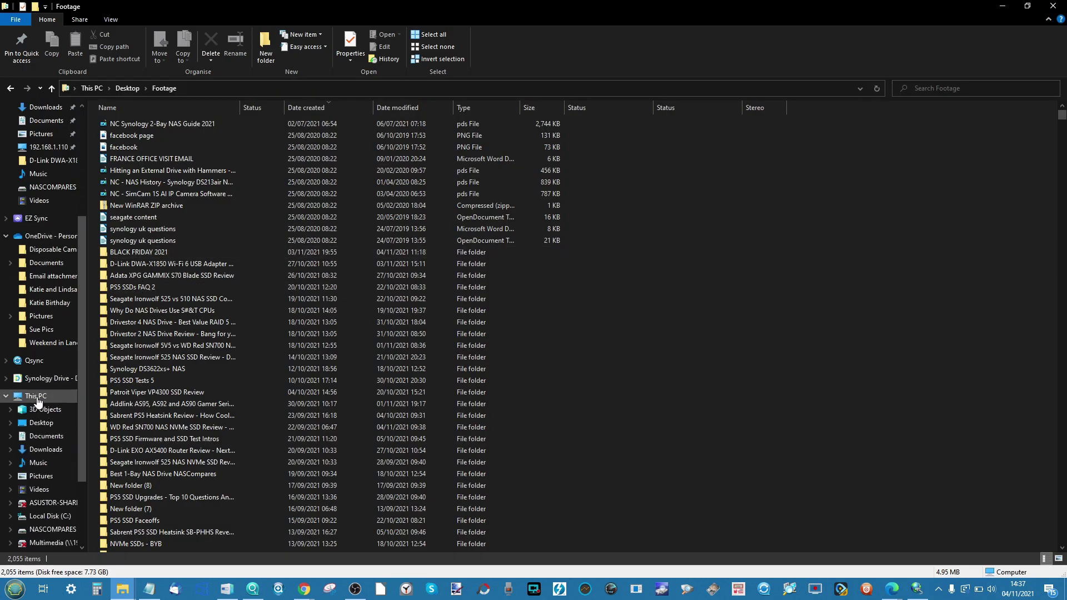
click(36, 396)
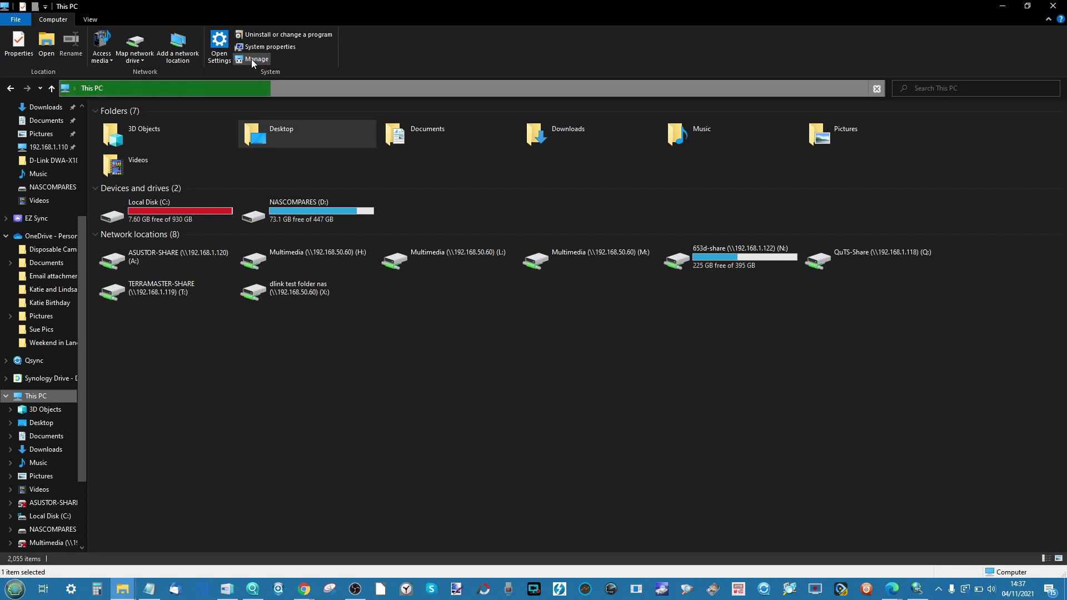
click(253, 59)
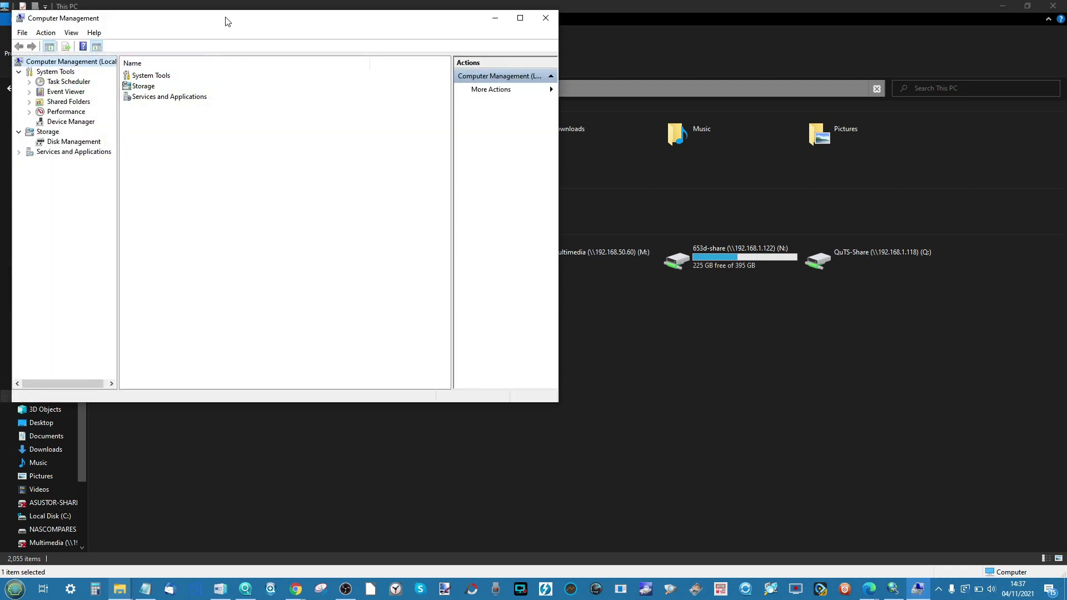
drag(226, 21, 375, 112)
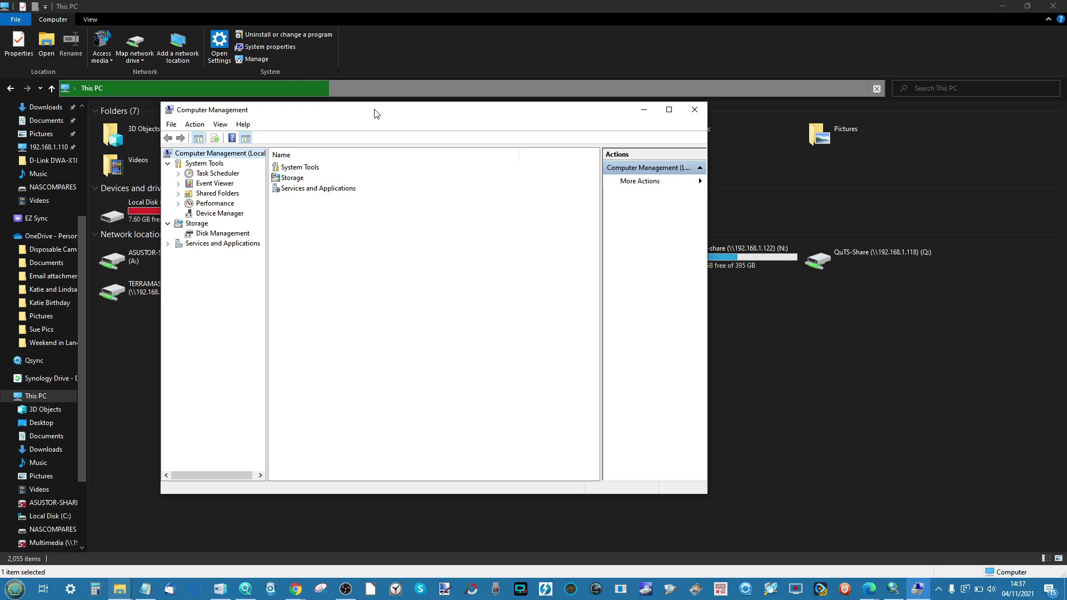
double_click(292, 181)
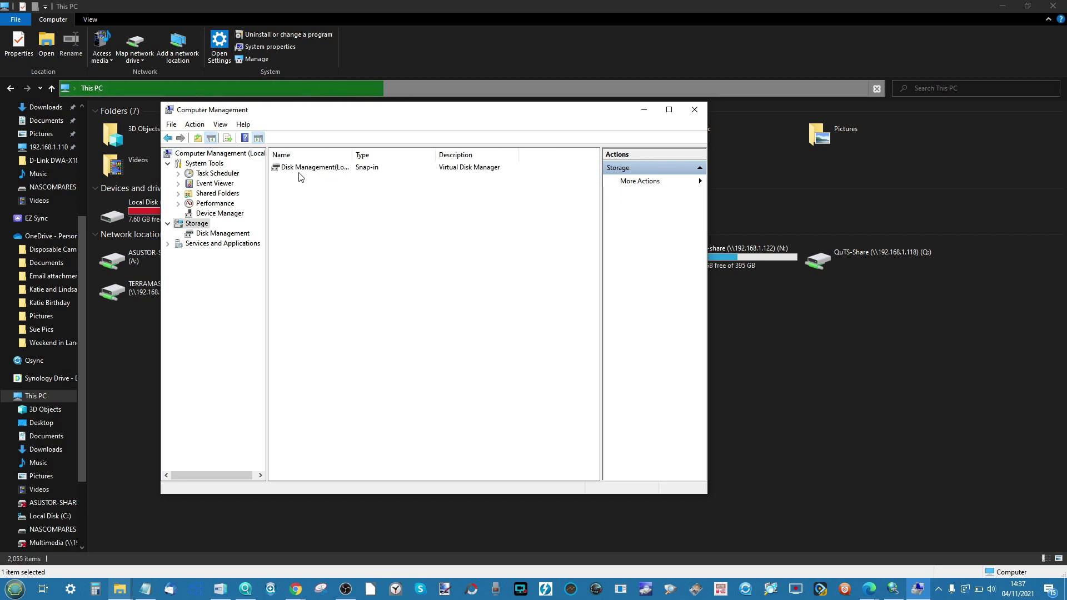
click(310, 168)
double_click(310, 167)
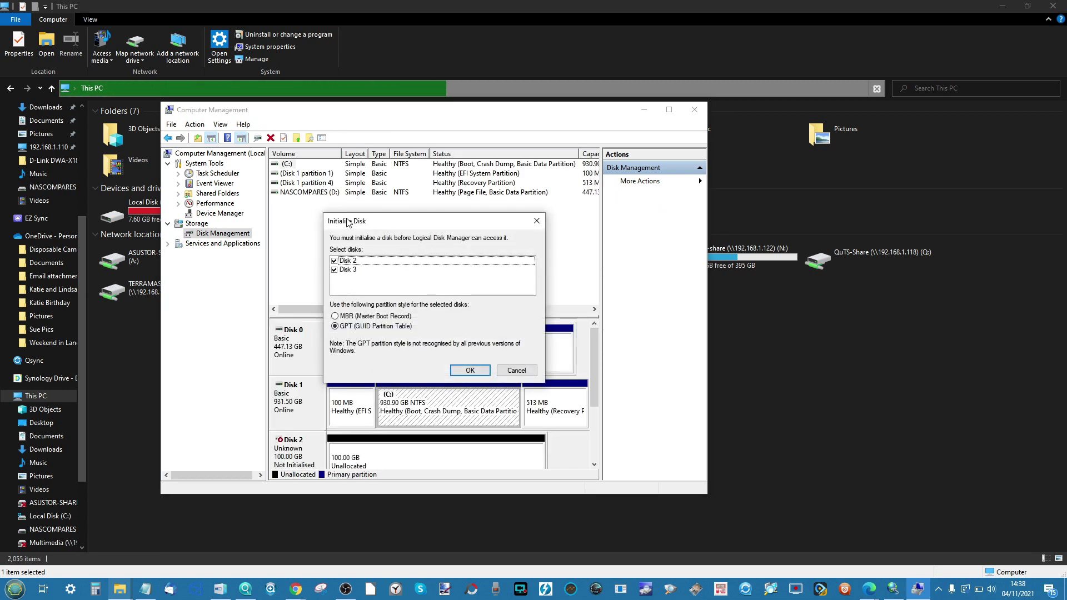
- Initialise Disk 2 and Disk 3 with the GPT partition style
drag(350, 224, 633, 248)
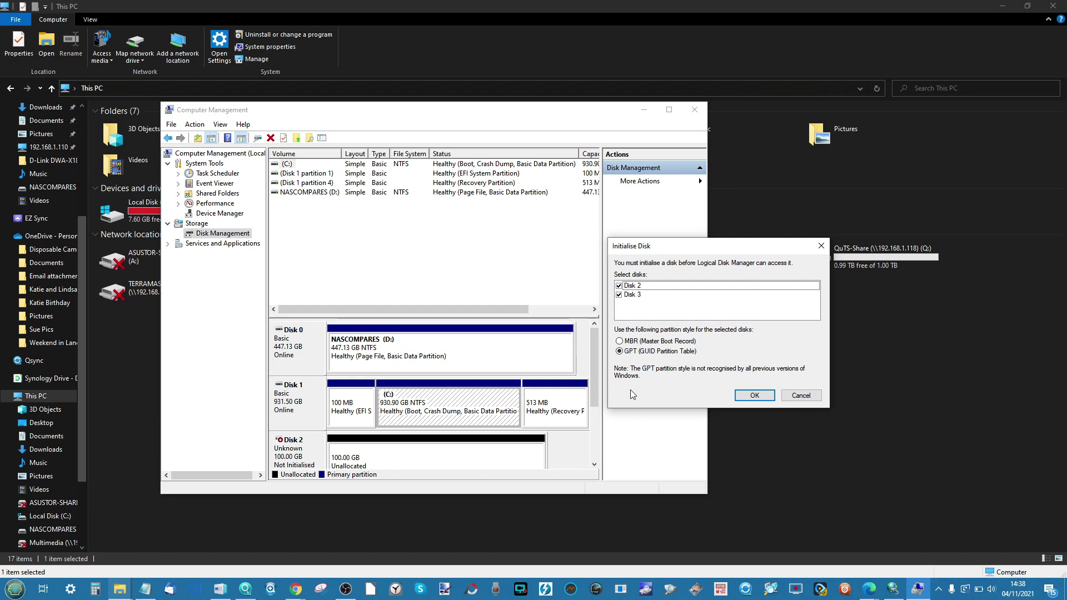
click(757, 396)
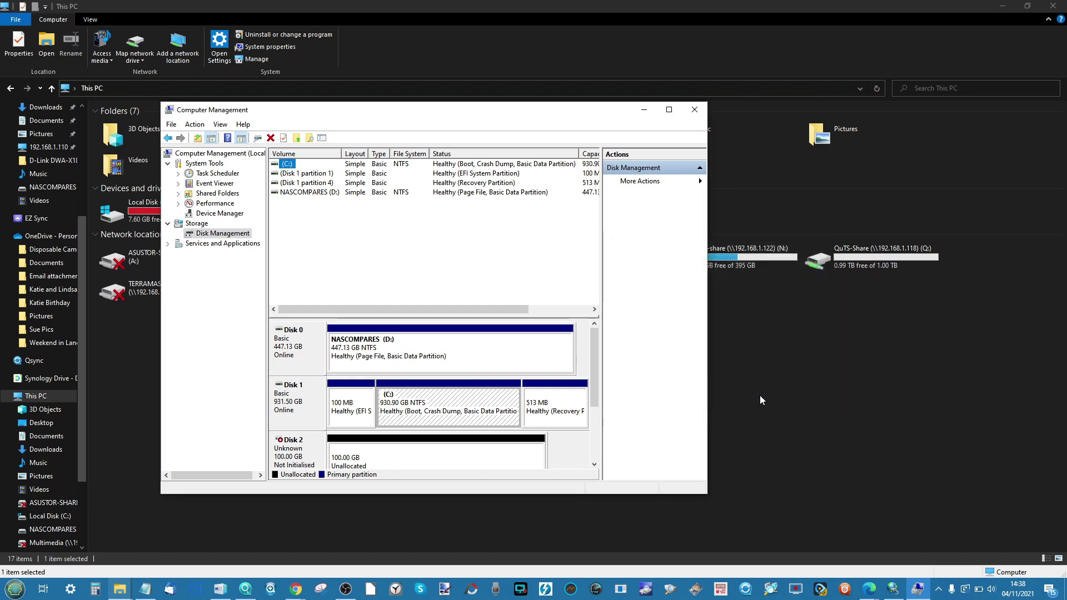
- Create a full-size simple volume on Disk 2 with drive letter R: and label THICK
drag(597, 358, 594, 412)
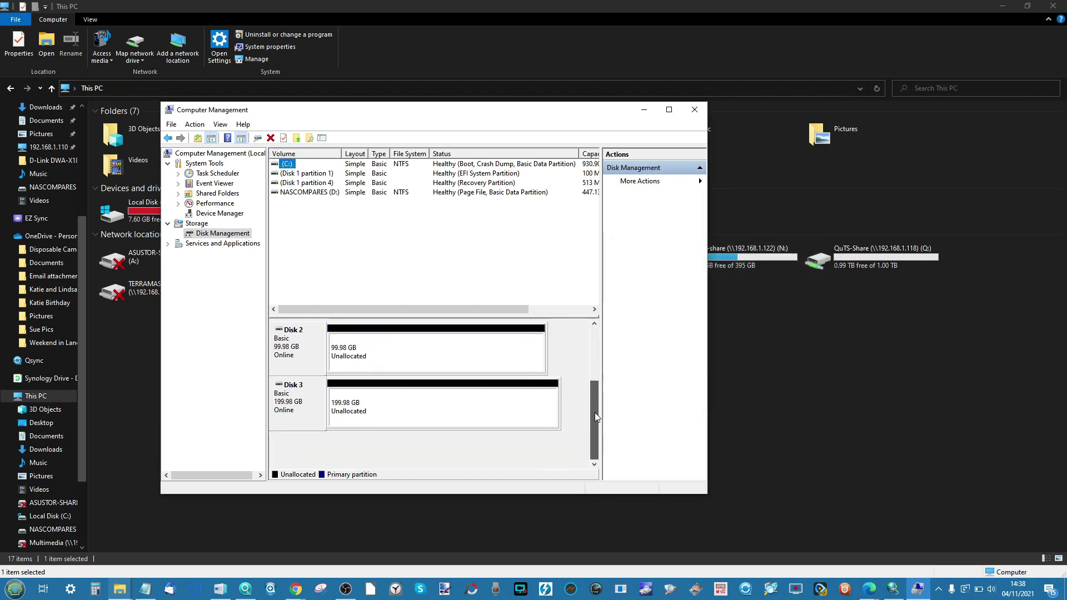
right_click(377, 354)
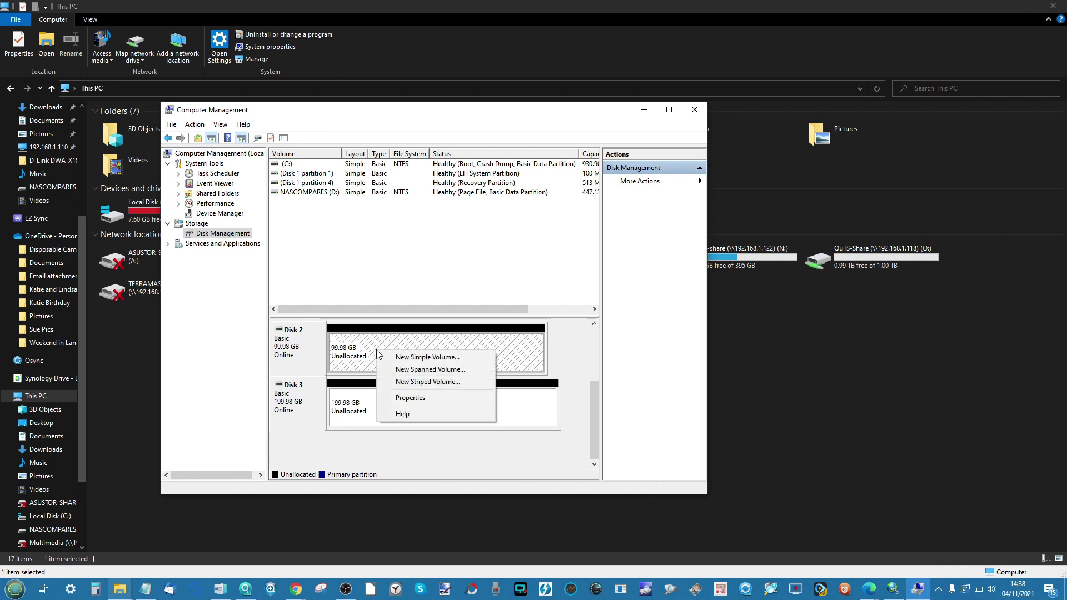
click(427, 359)
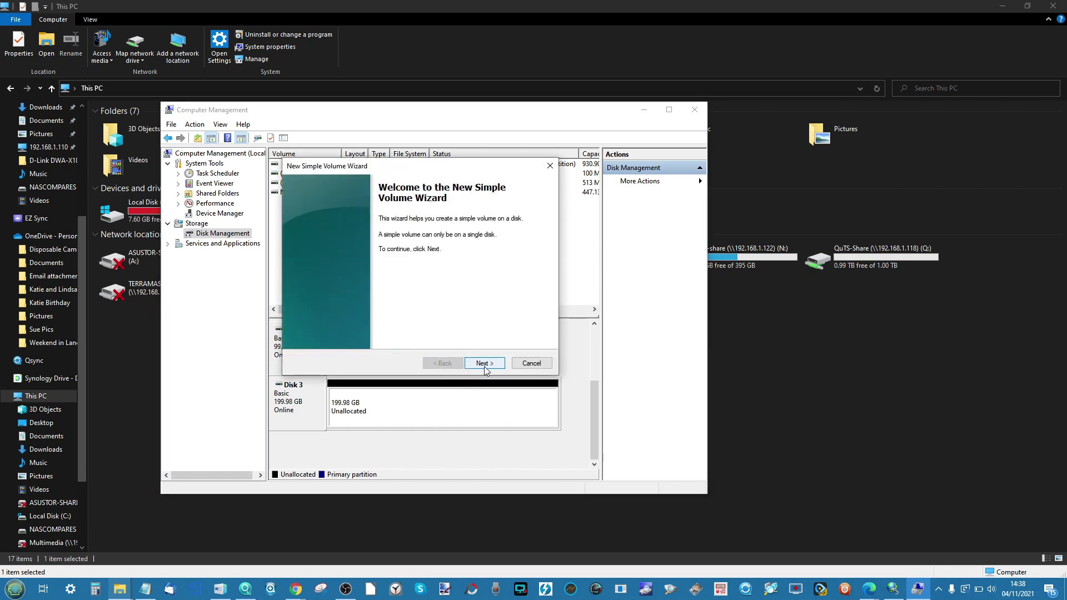
click(485, 364)
click(485, 363)
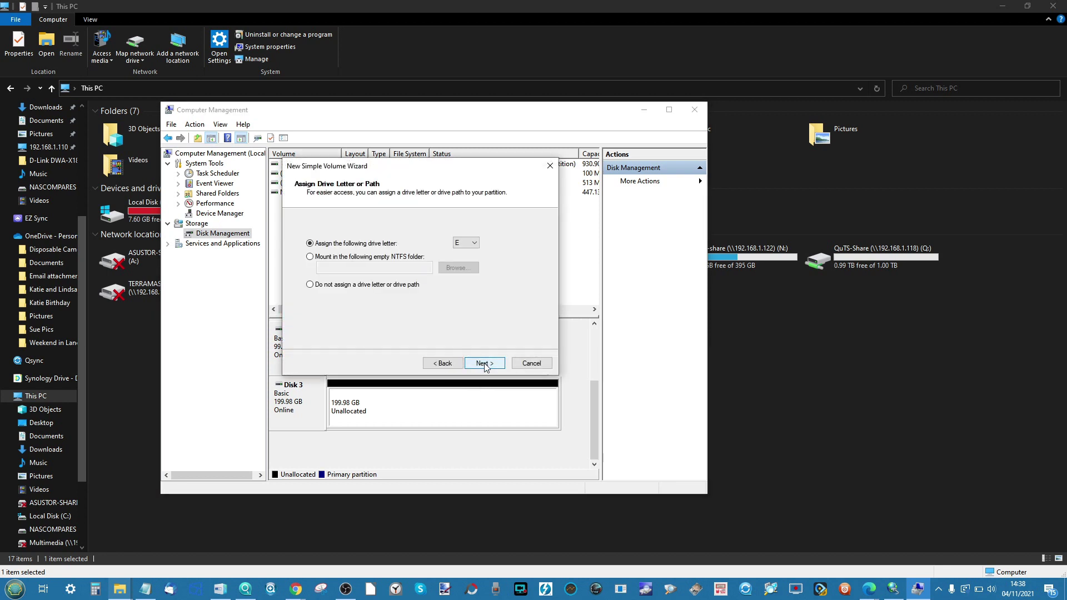
click(473, 243)
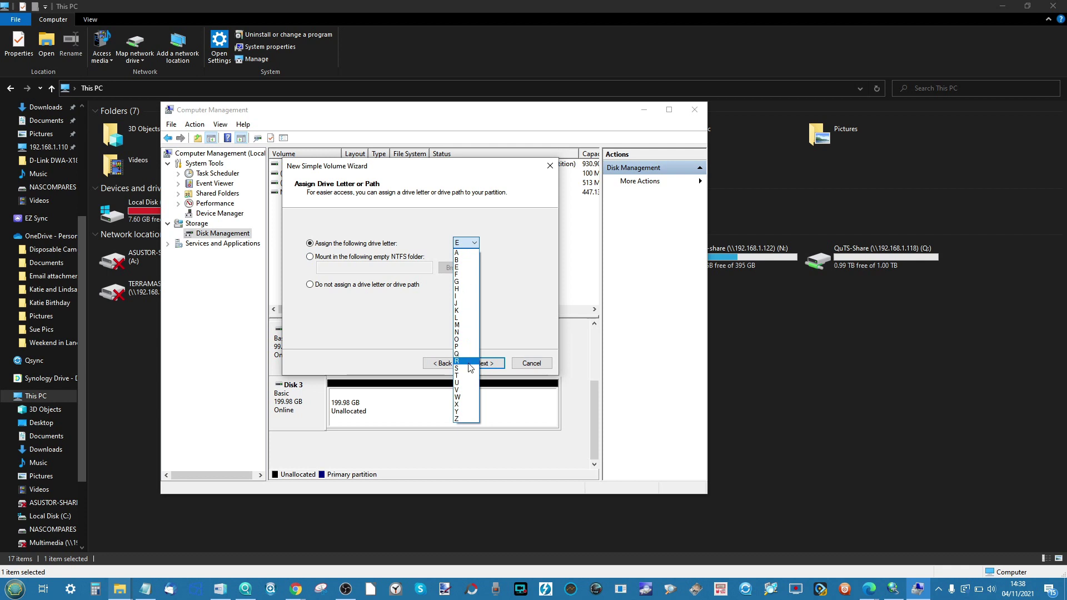
click(469, 362)
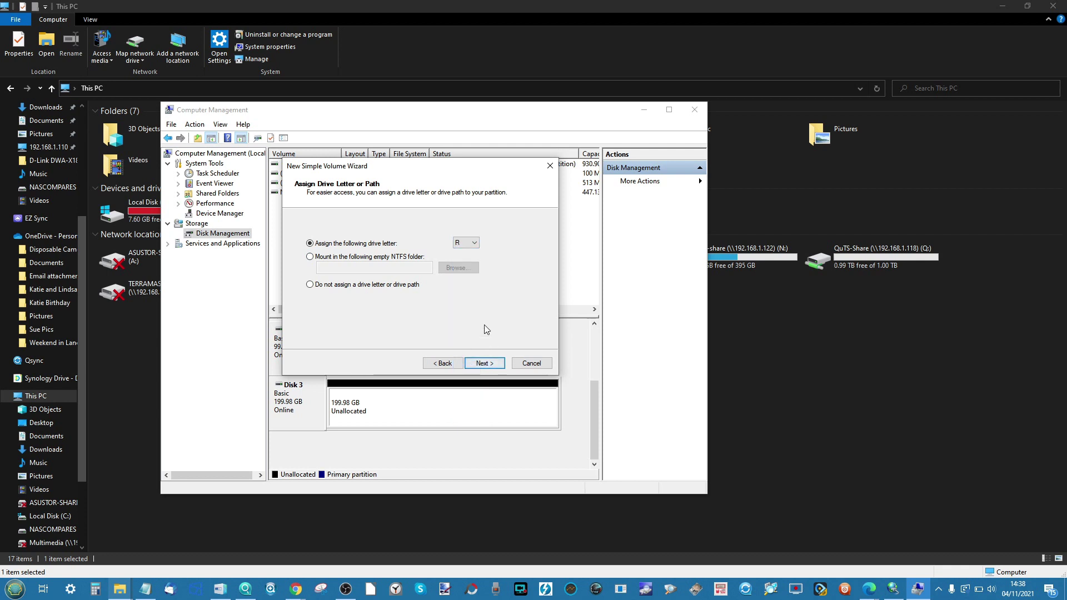
click(487, 367)
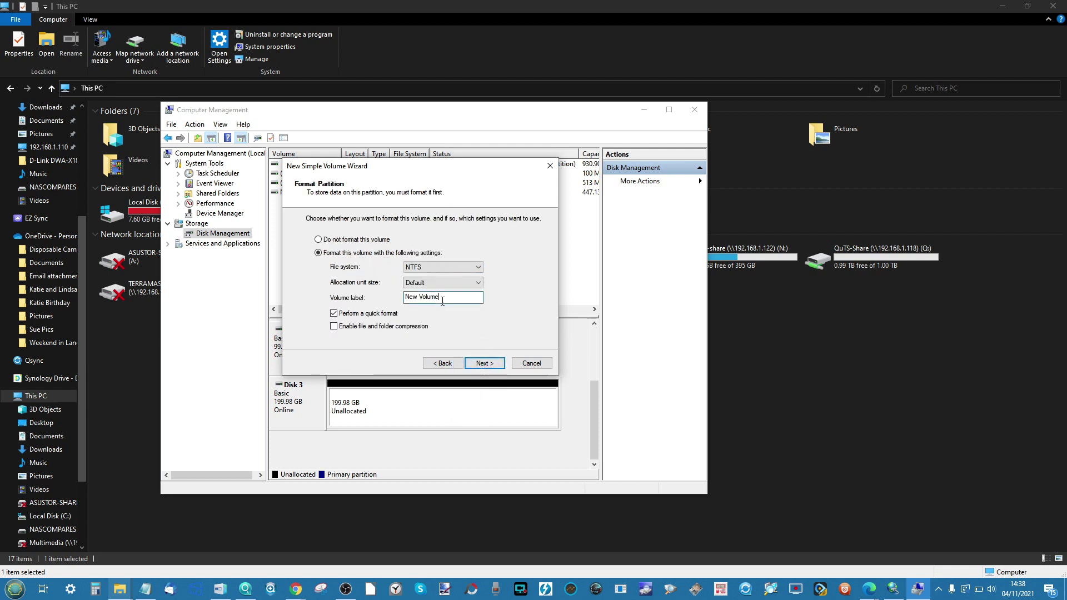
text(THI)
click(493, 369)
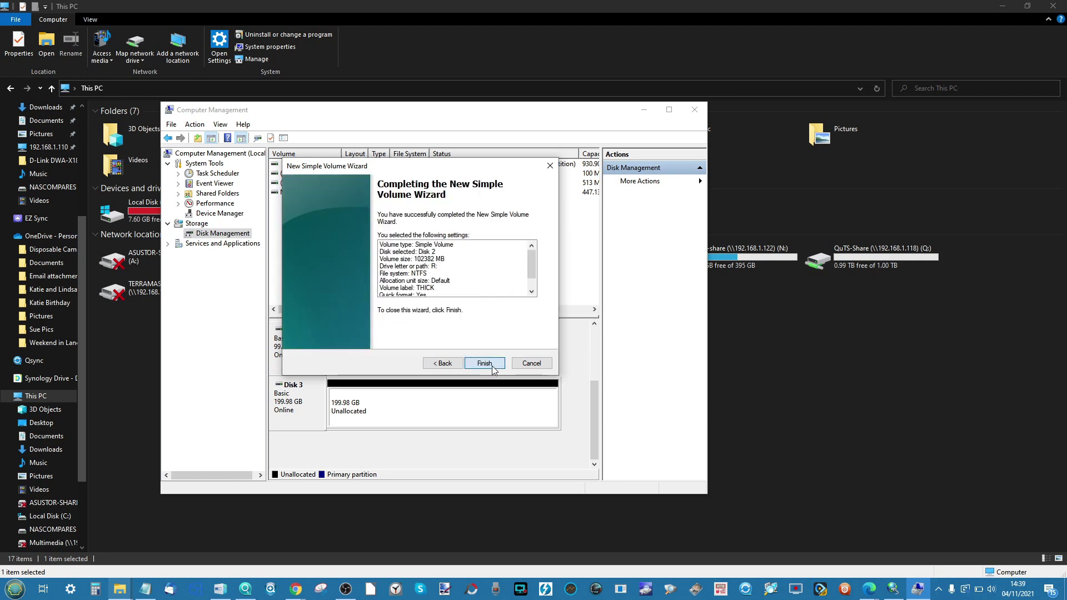
click(492, 366)
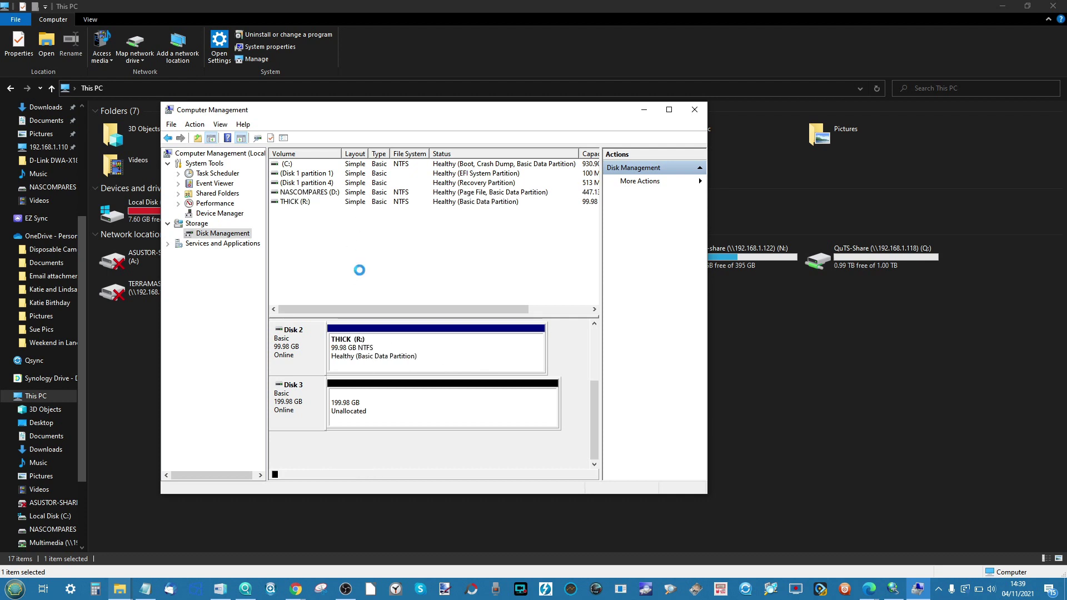
- Create a full 204782 MB simple volume on Disk 3 as E: labelled THIN, then close Computer Management
right_click(415, 418)
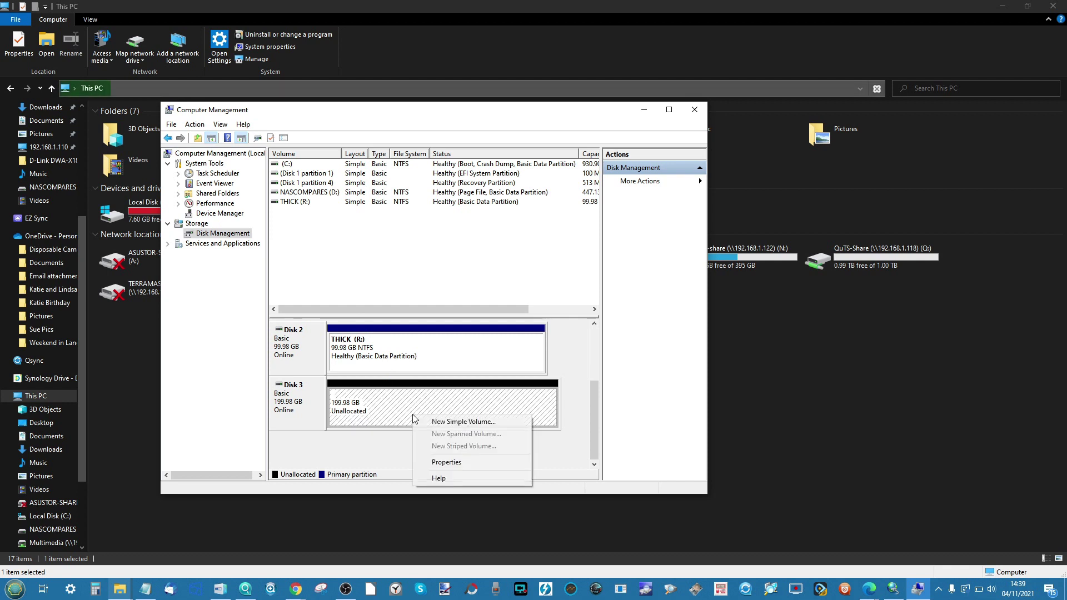
click(429, 422)
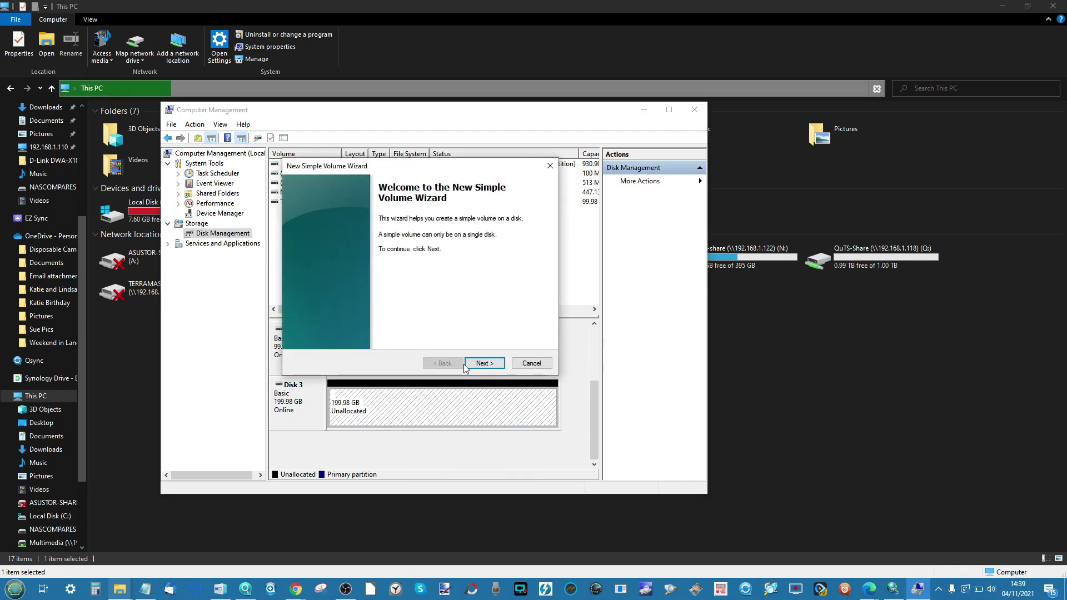
click(482, 362)
click(482, 362)
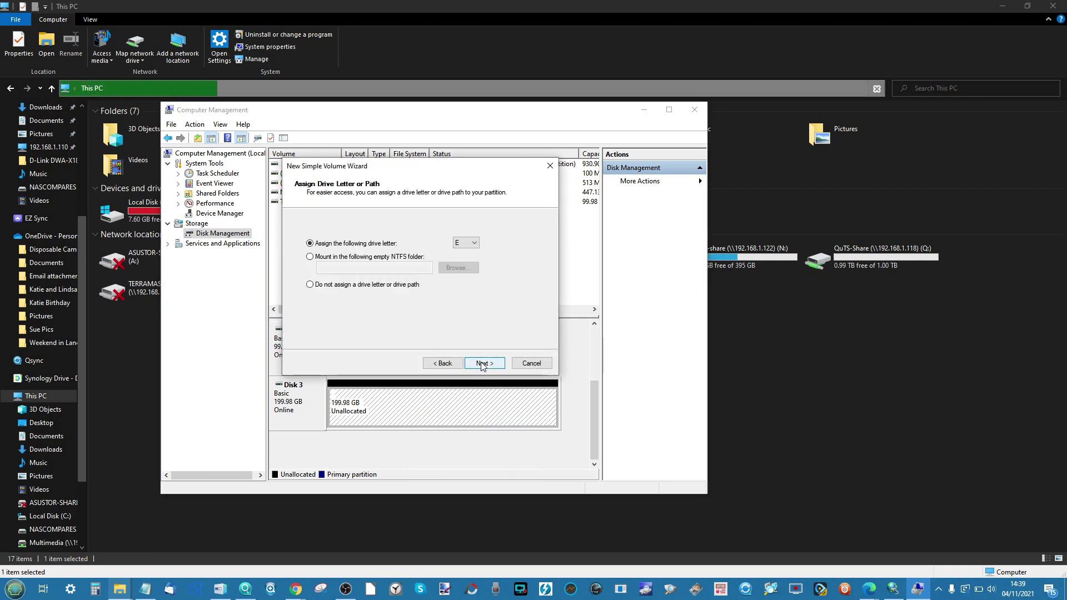
click(483, 363)
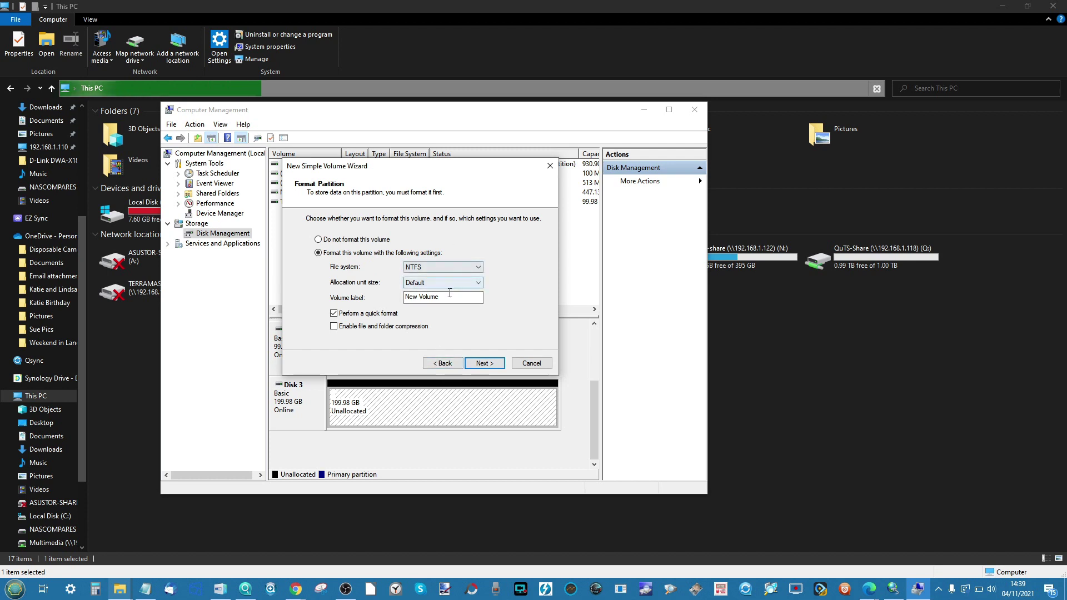
drag(443, 295, 405, 297)
text(THIN)
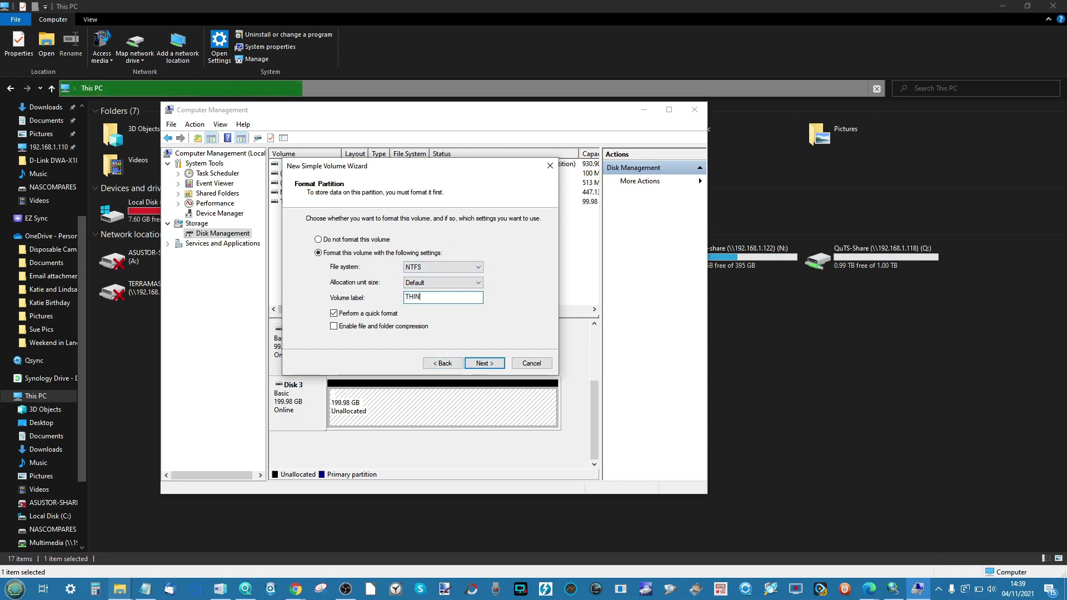
click(492, 366)
click(491, 364)
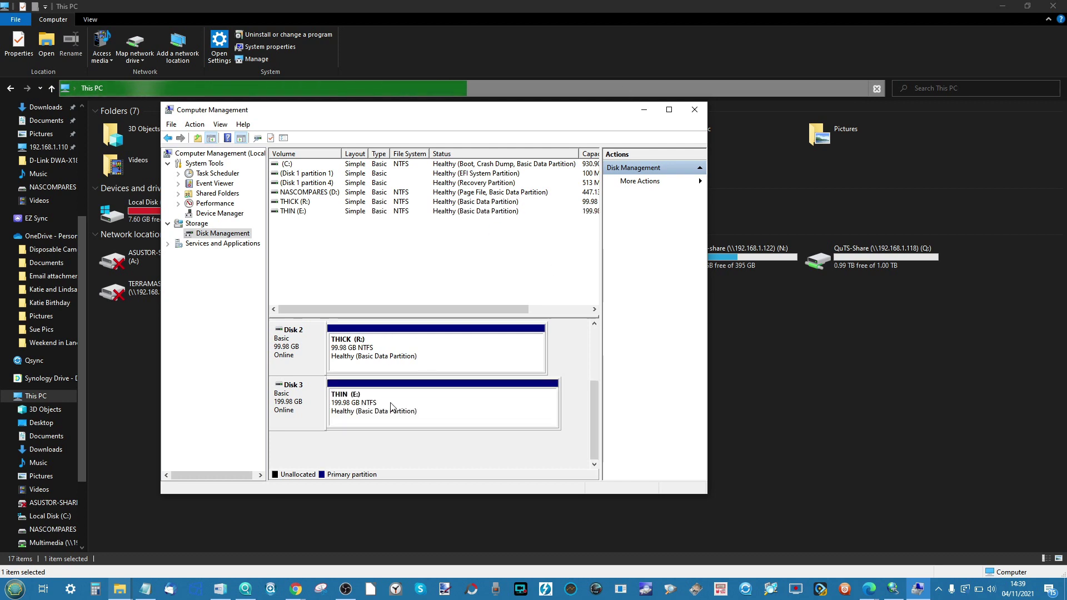
click(645, 110)
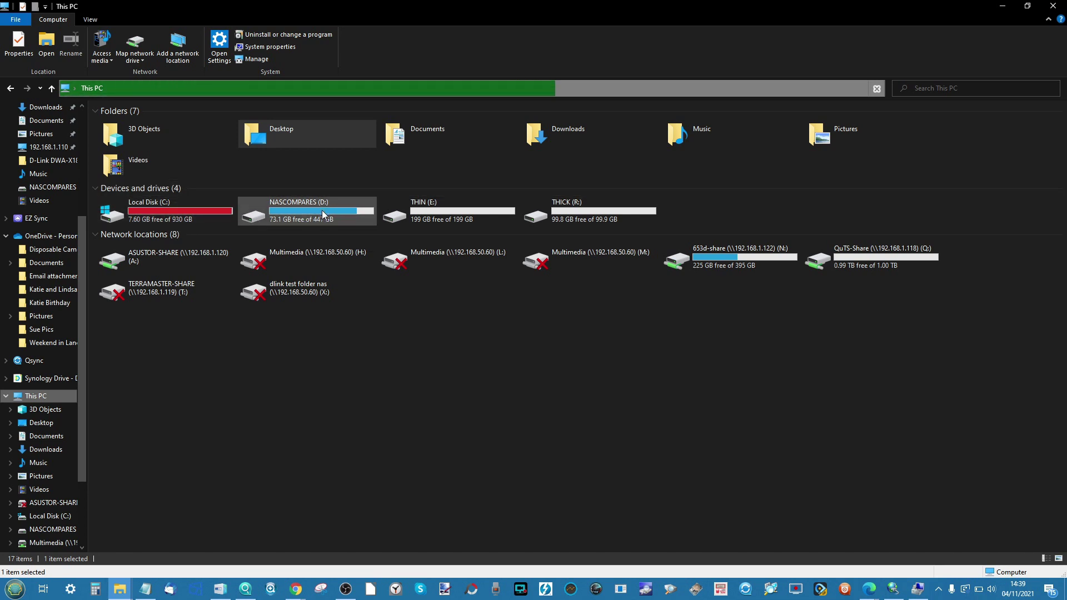
- Select the new THIN (E:) drive in This PC, then switch to Synology Assistant
click(458, 211)
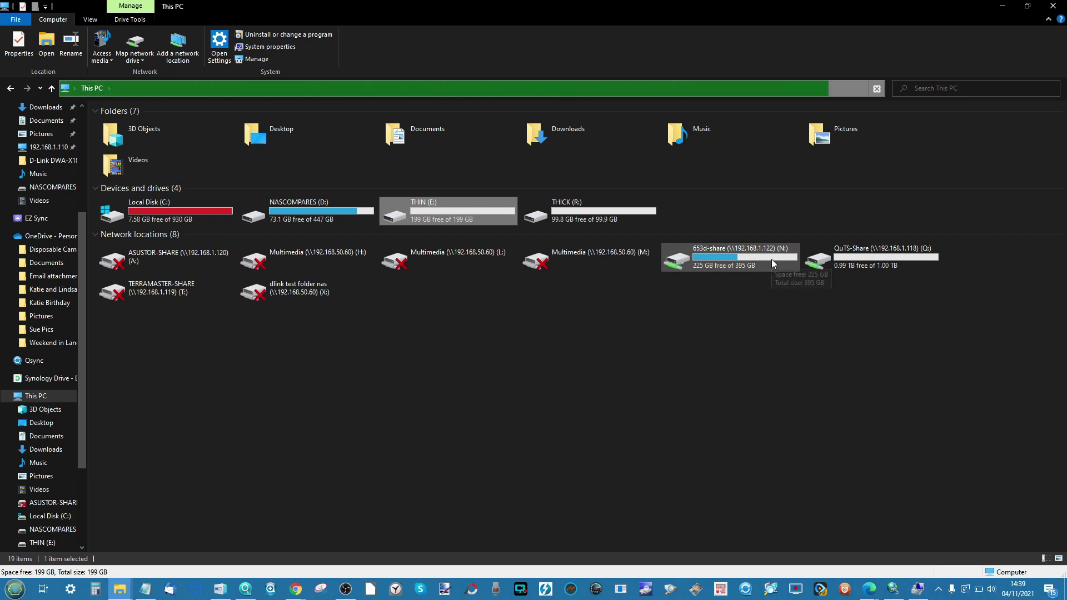
click(272, 591)
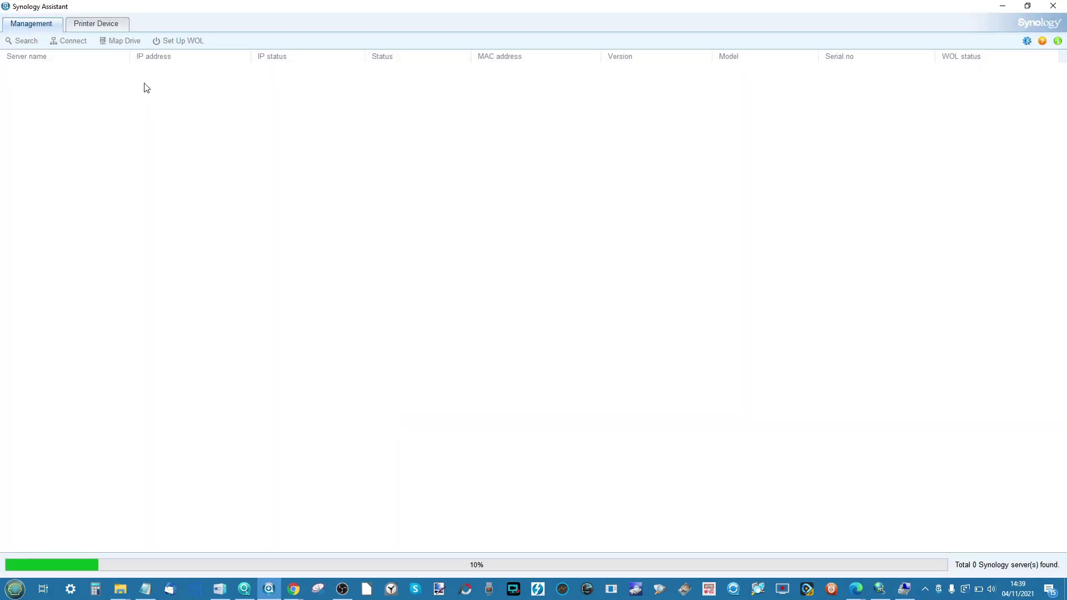
- Start Map Drive on DS920-TEST, enter the user name, then close the wizard unfinished
click(53, 90)
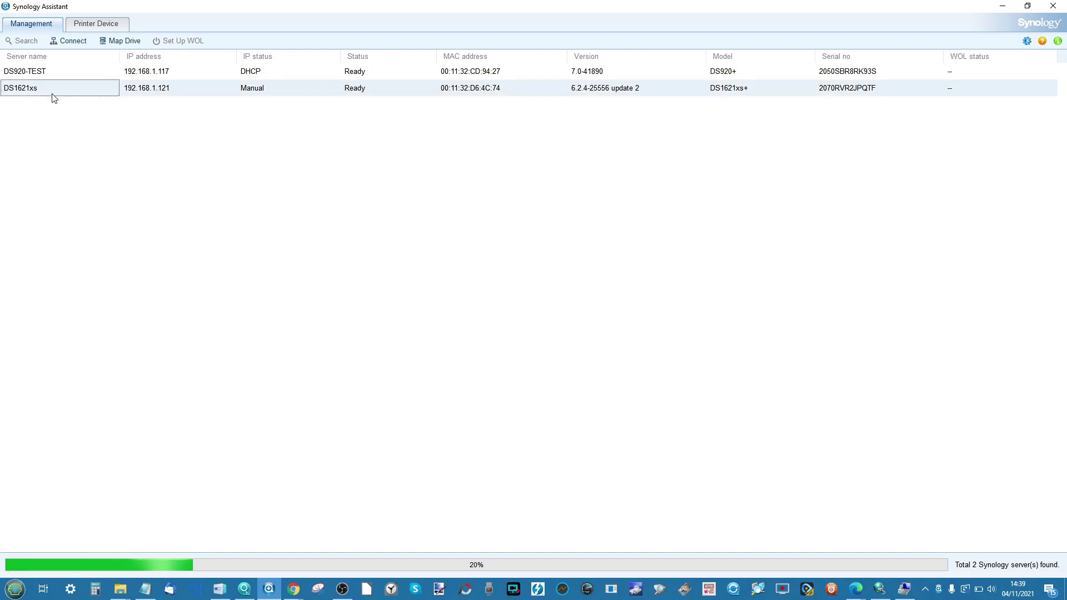
click(441, 71)
right_click(439, 73)
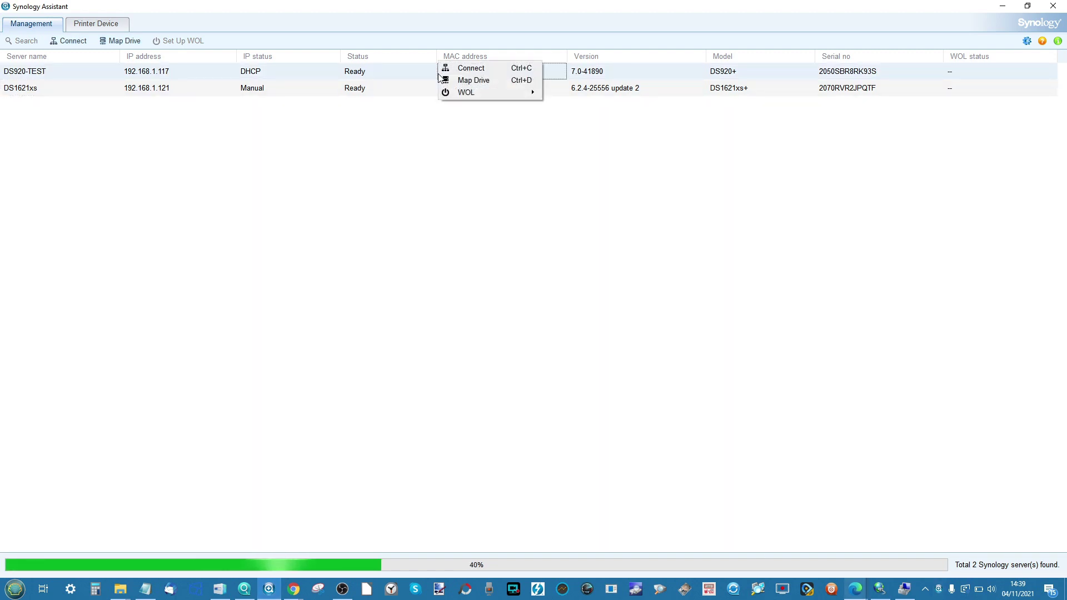
click(482, 82)
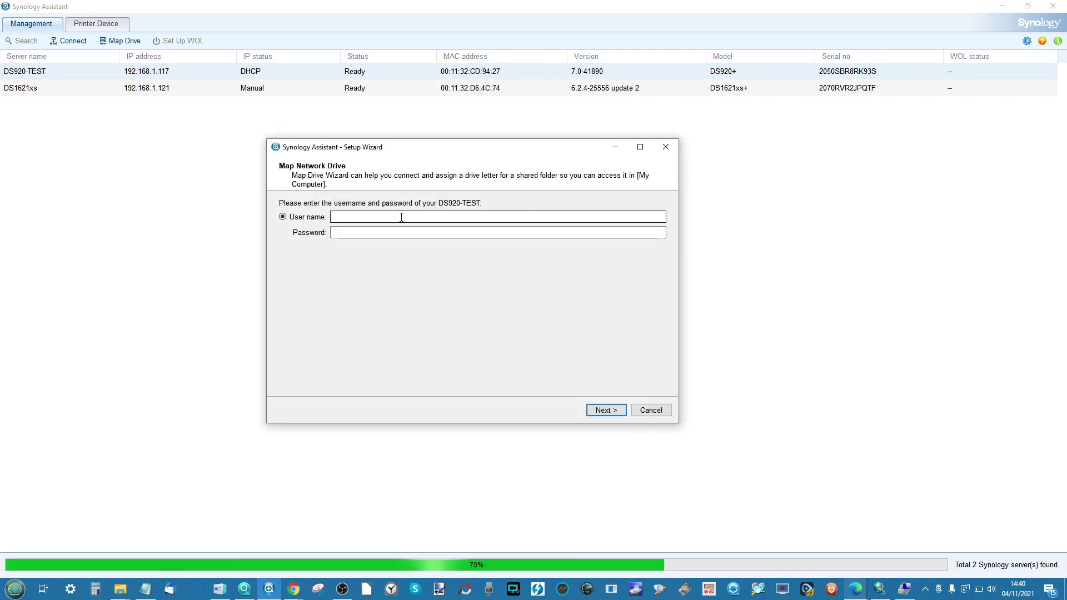
text(Adm1nXYZ)
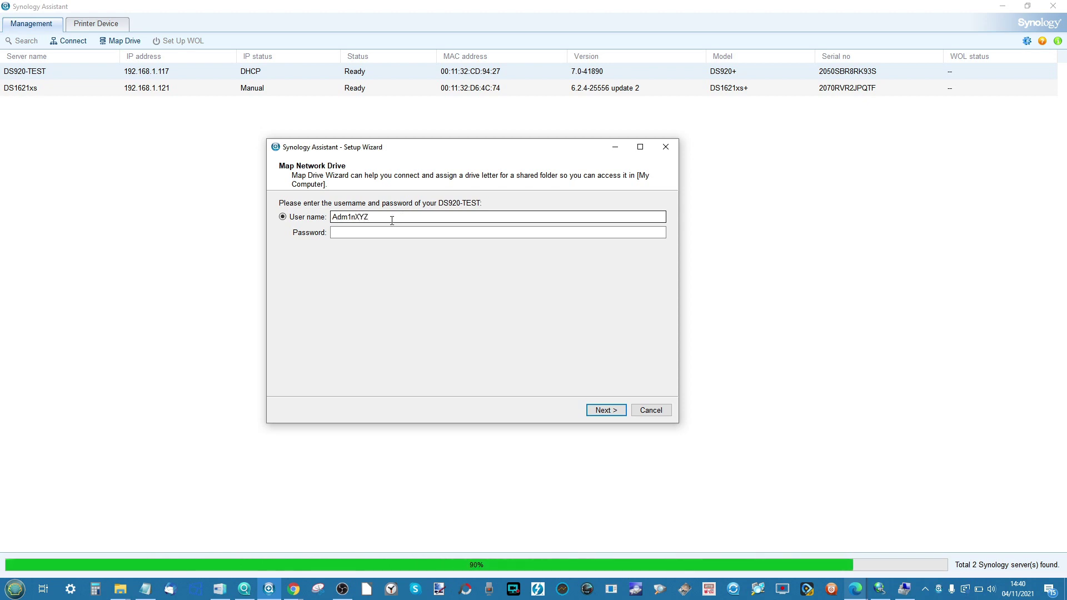
click(671, 146)
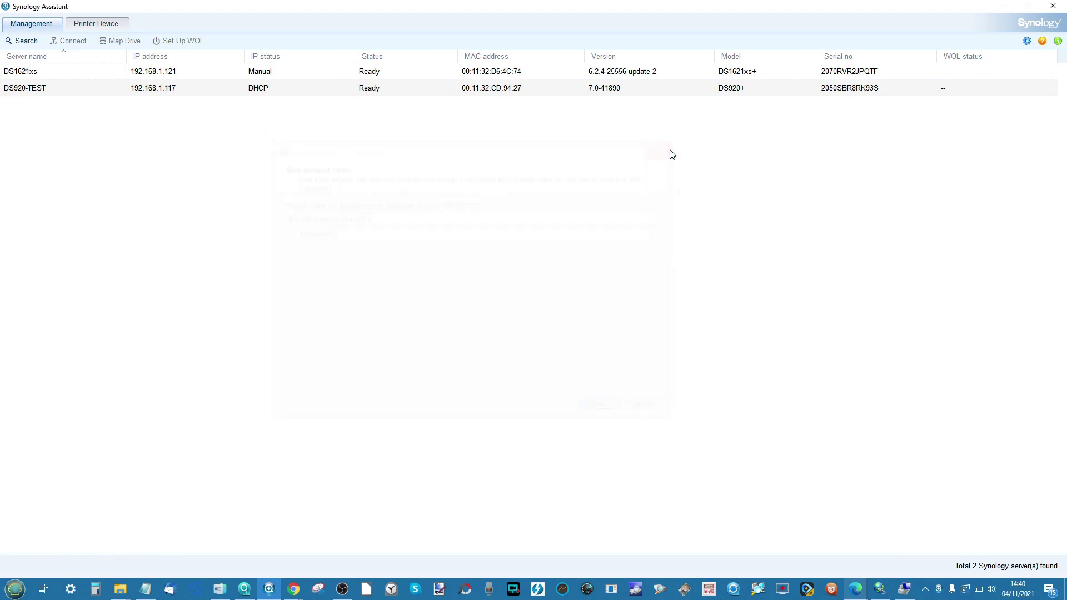